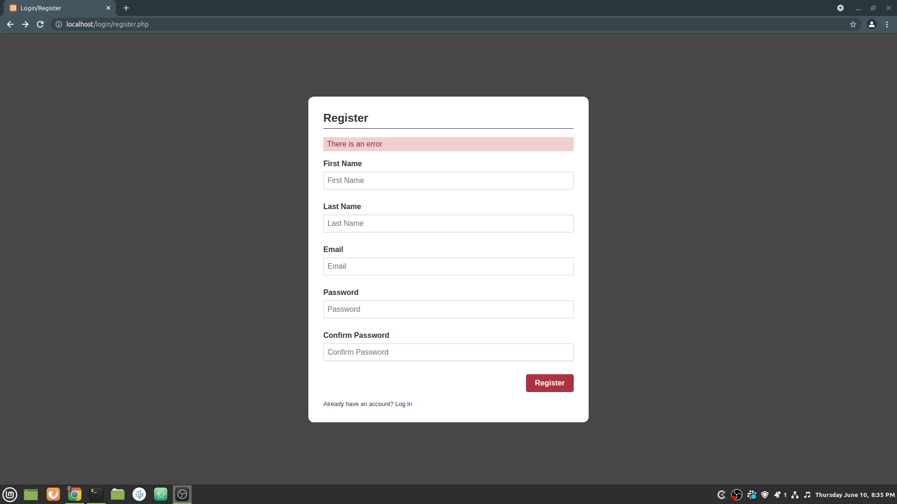
Switch to the terminal and start XAMPP with "sudo /opt/lampp/xampp start", entering the sudo password.
key(ctrl+alt+Right)
key(ctrl+alt+Right)
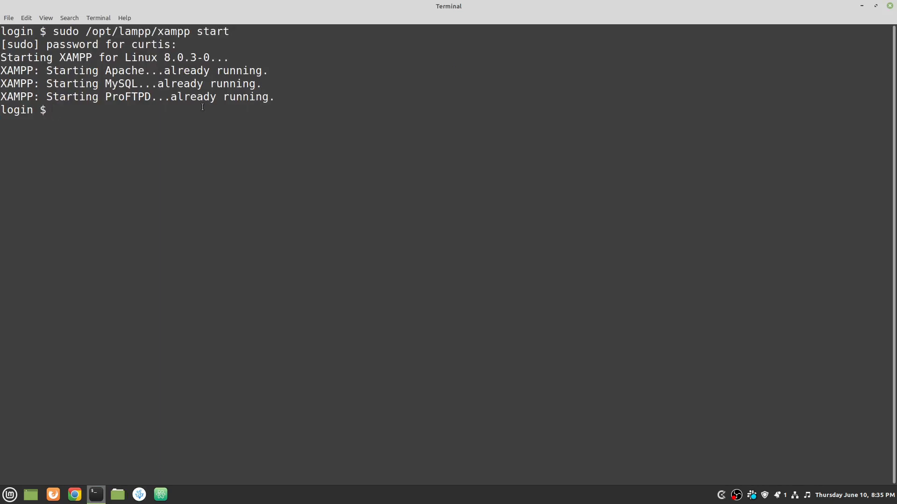
text(sudo /opt/lamppxam)
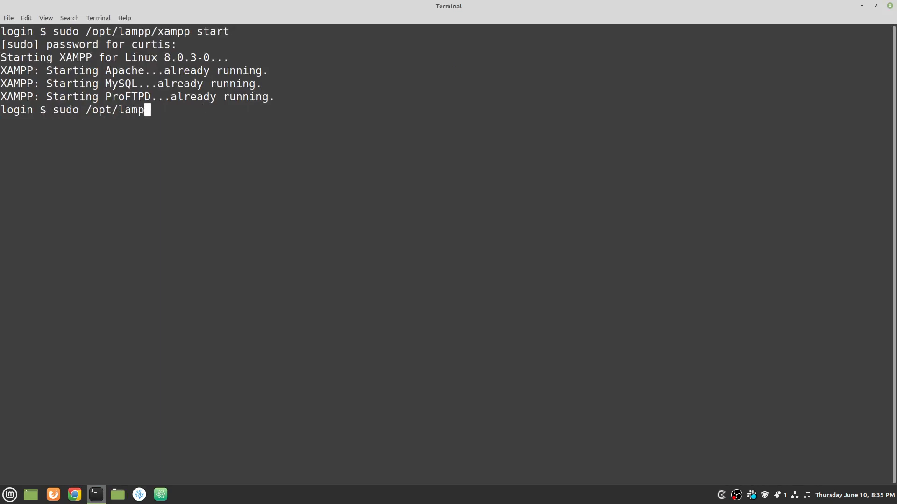
key(BackSpace)
key(BackSpace)
key(BackSpace)
text(/xampp start)
key(Return)
text(*********)
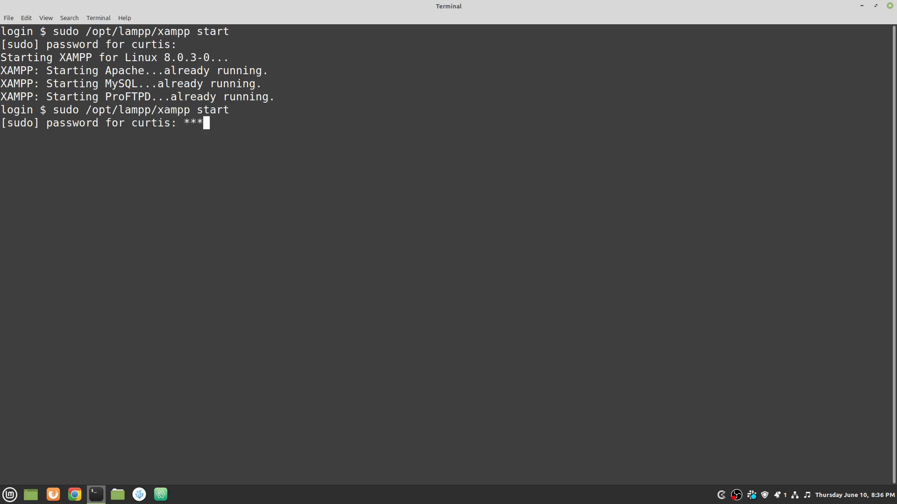
key(Return)
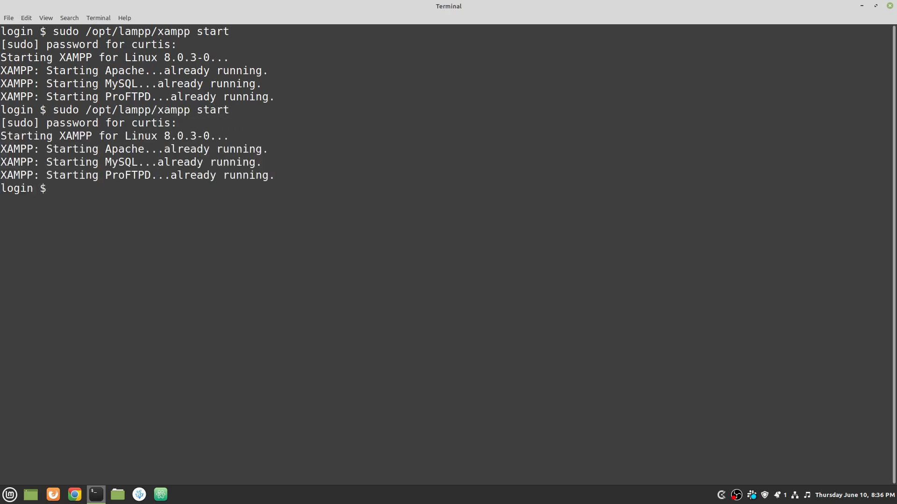
Switch back to the browser and open localhost/phpmyadmin in a new tab.
key(ctrl+alt+Left)
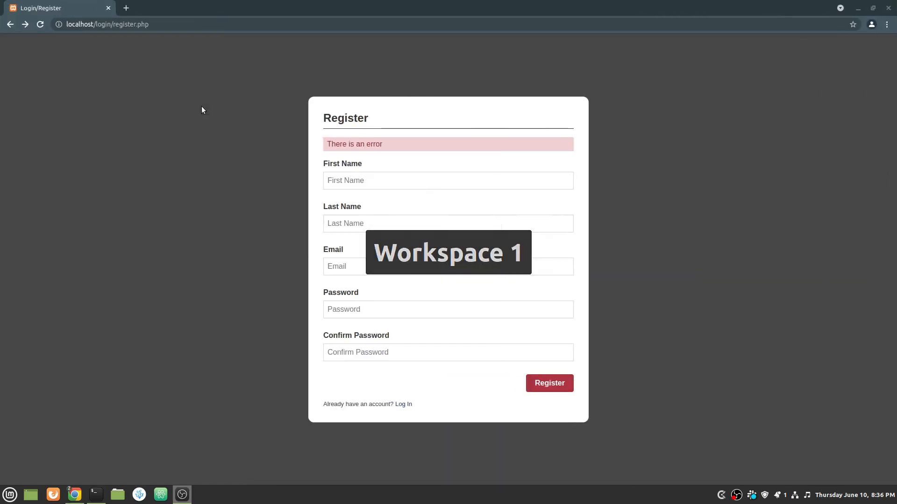
click(126, 8)
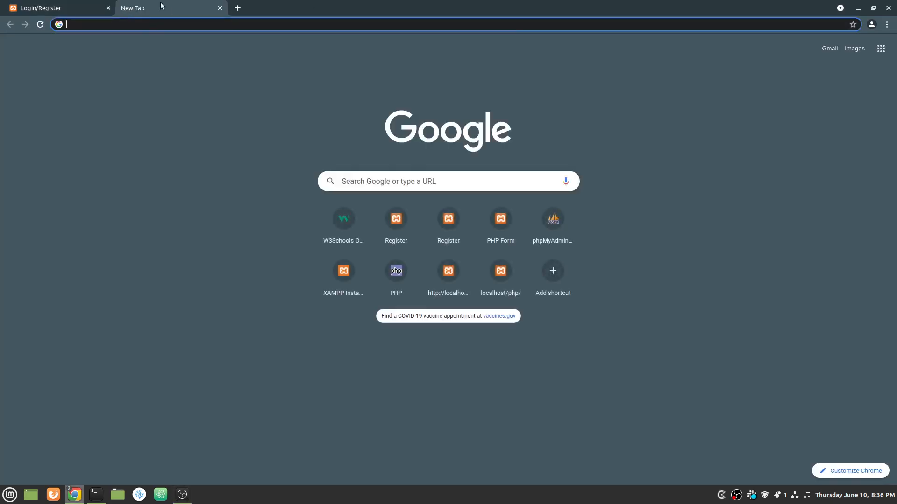
text(loc)
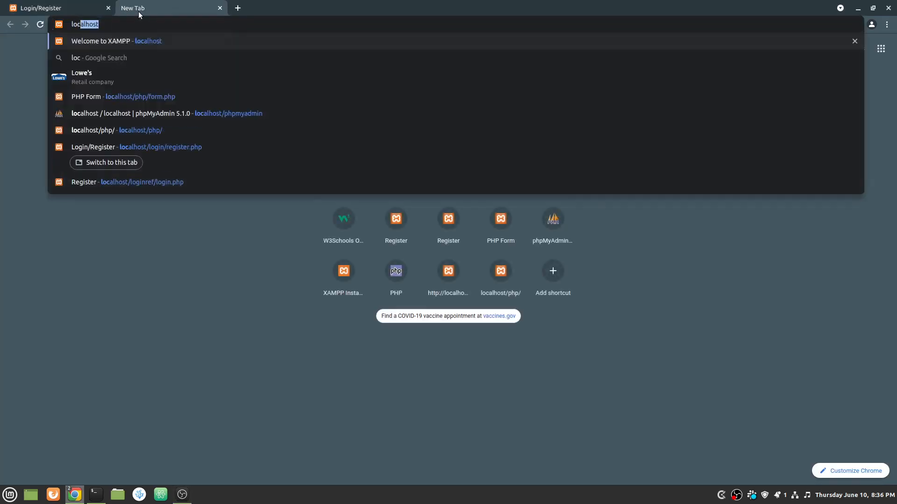
text(alhost/)
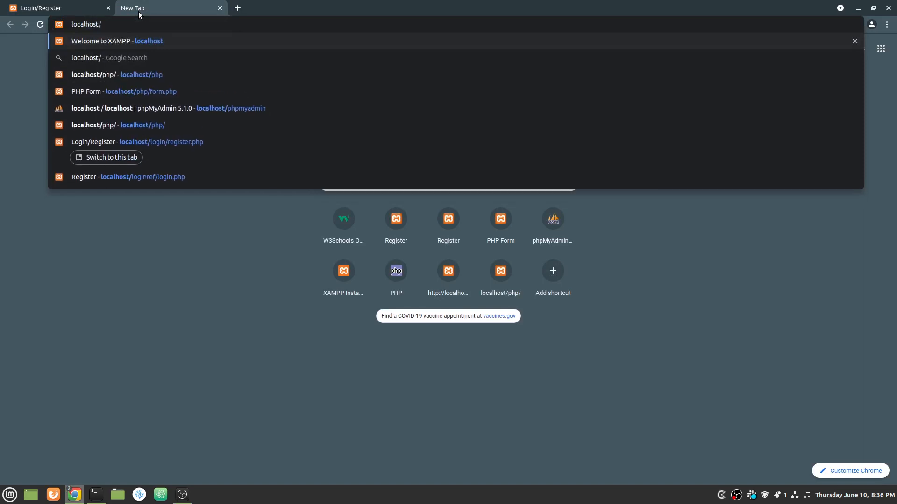
text(phpm)
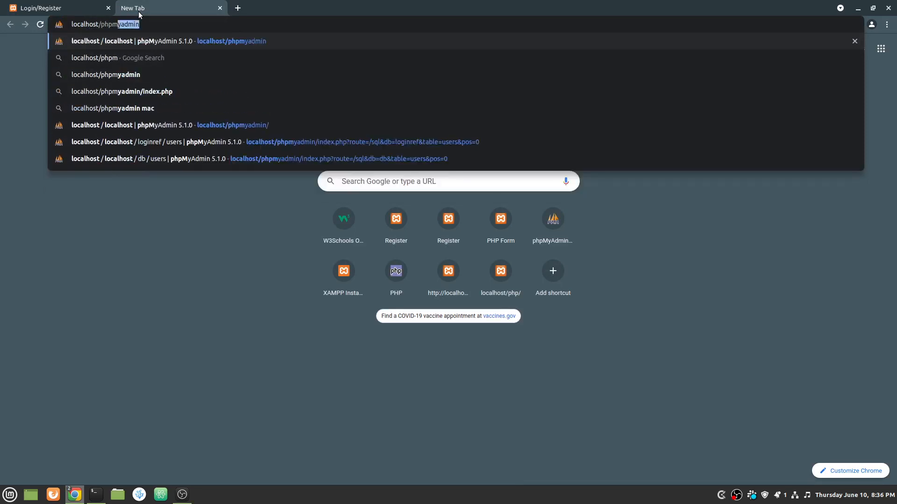
text(yadmin)
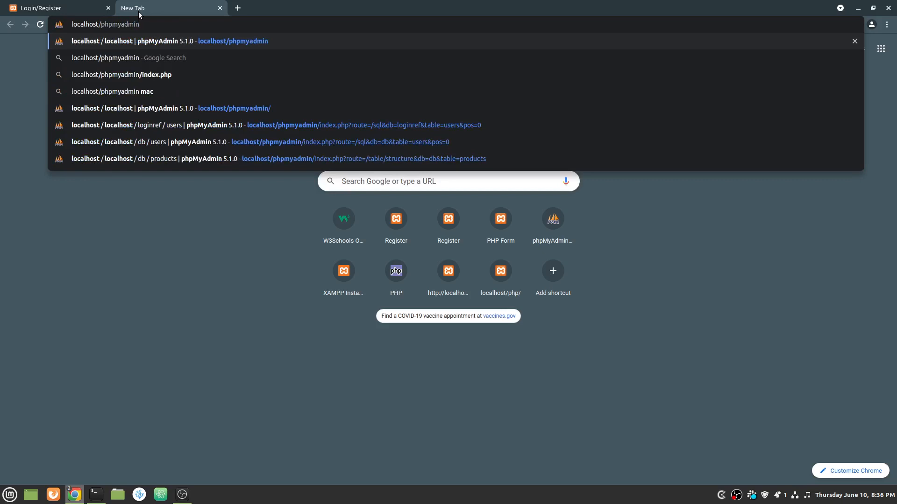
key(Return)
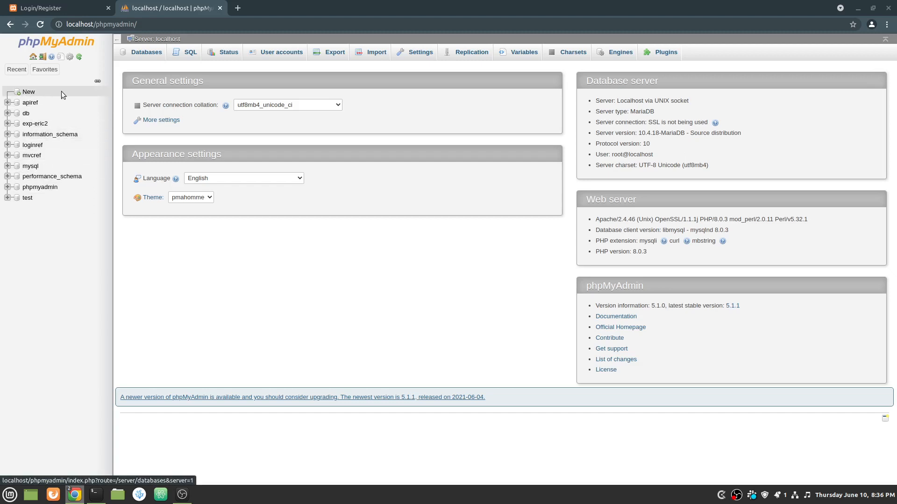
Create a new database named login.
click(147, 53)
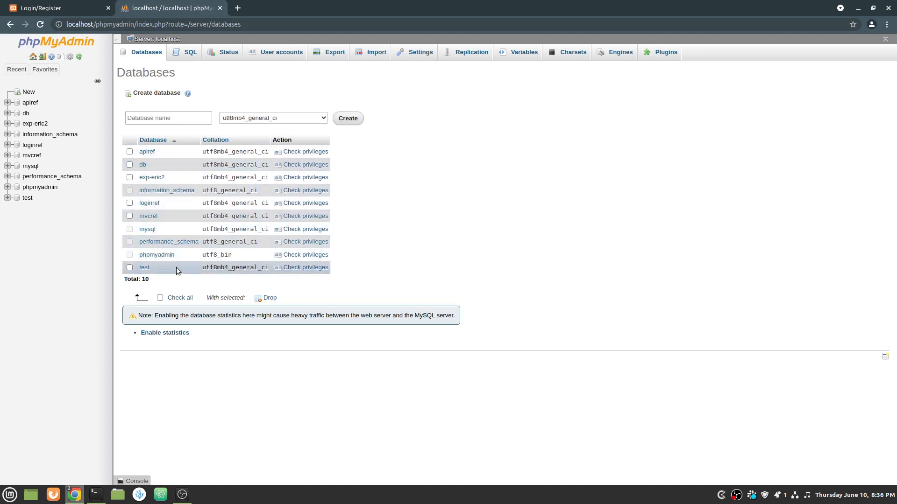
click(143, 117)
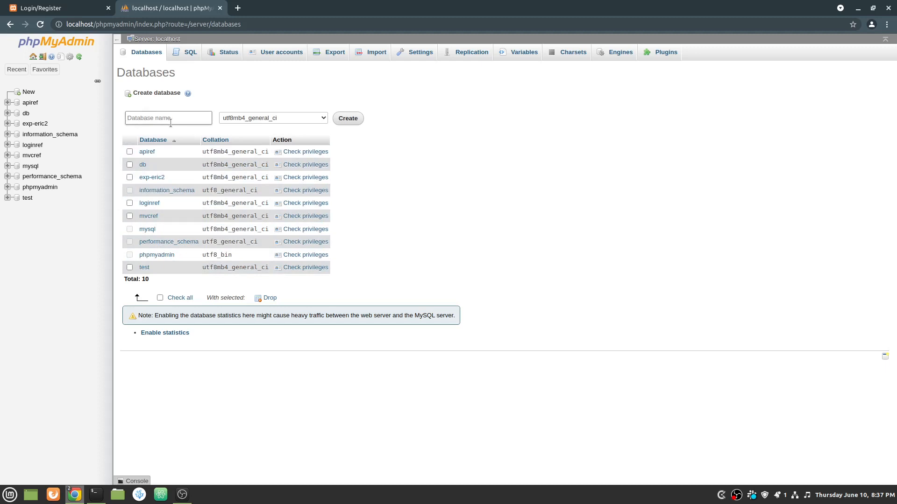
text(login)
click(152, 120)
click(346, 120)
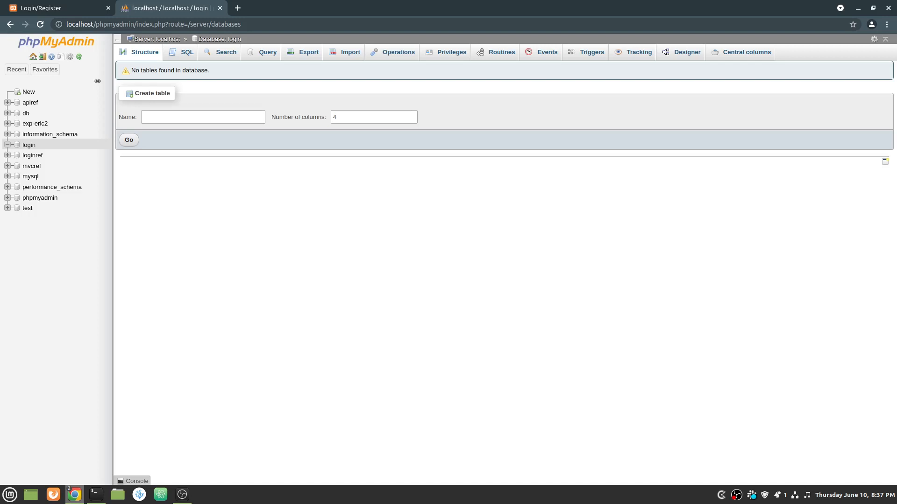
Create a table named users with 7 columns in the login database.
click(376, 116)
text(7)
click(171, 115)
text(users)
click(129, 141)
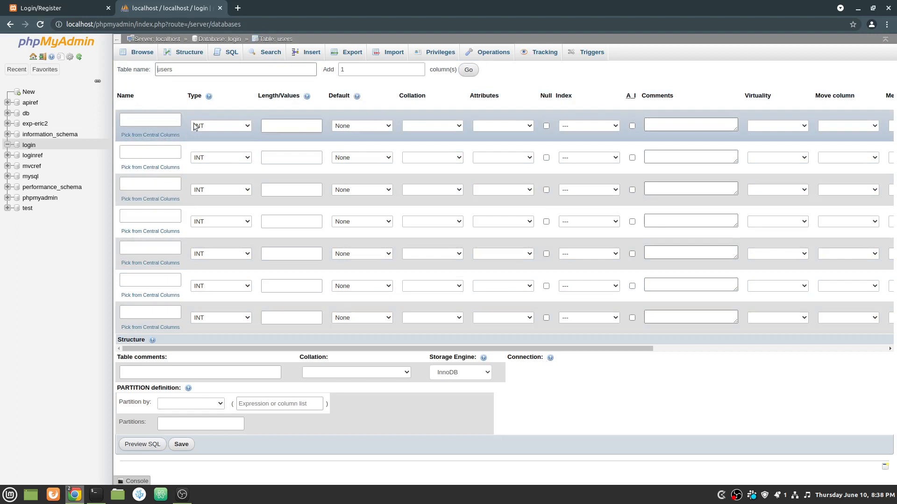
Name the first column id and make it the auto-incrementing primary key.
click(160, 120)
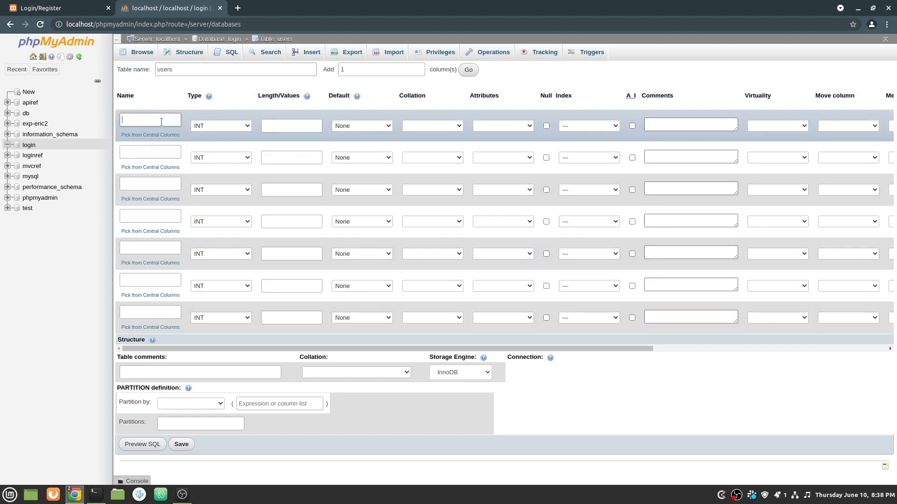
text(id)
click(633, 126)
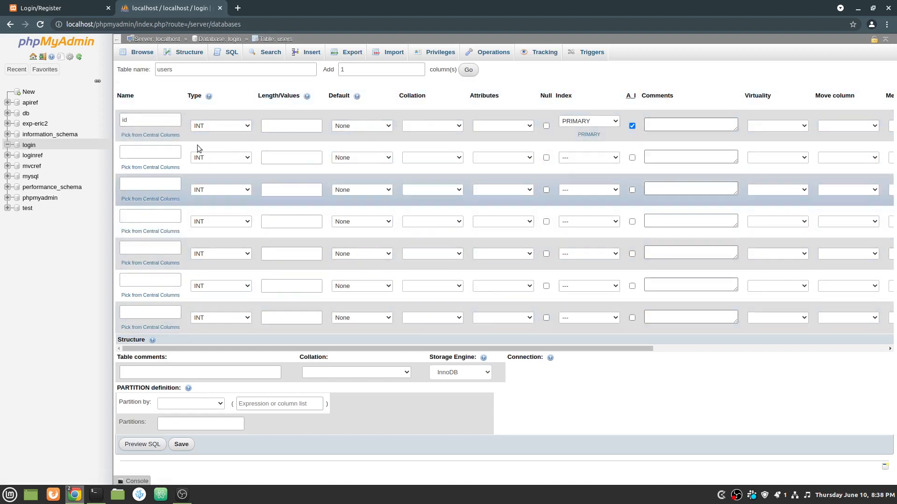
Define the second column as first_name, type VARCHAR with length 255, and allow null values.
click(176, 149)
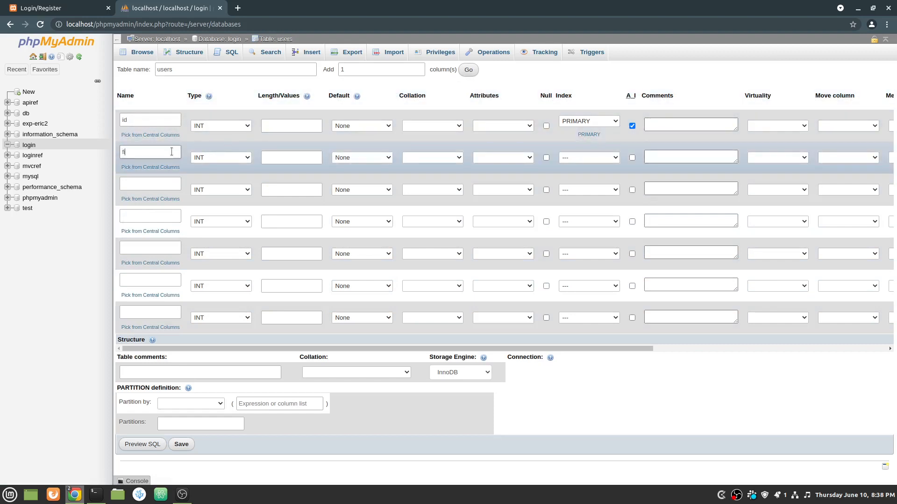
text(first_name)
click(228, 156)
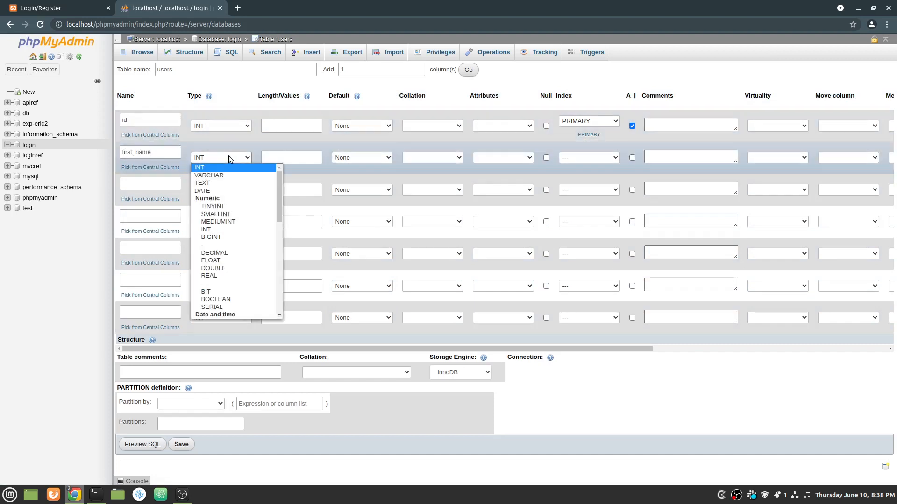
click(224, 174)
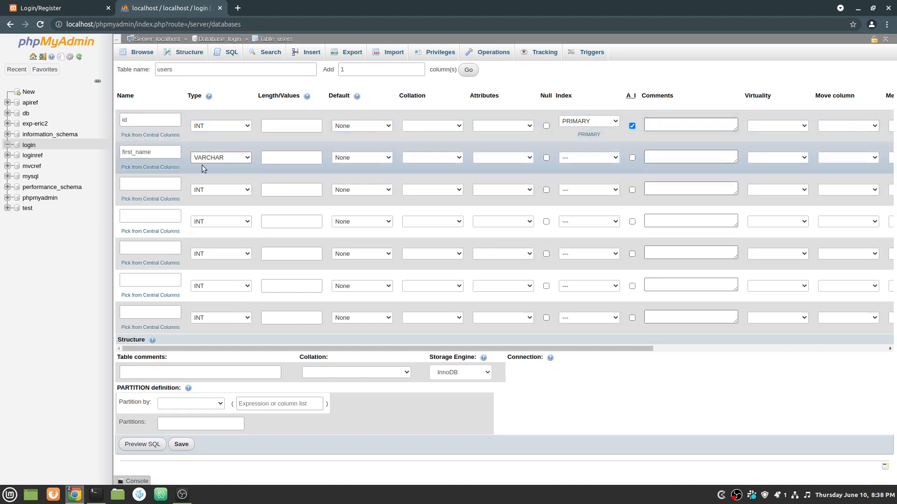
click(292, 158)
text(255)
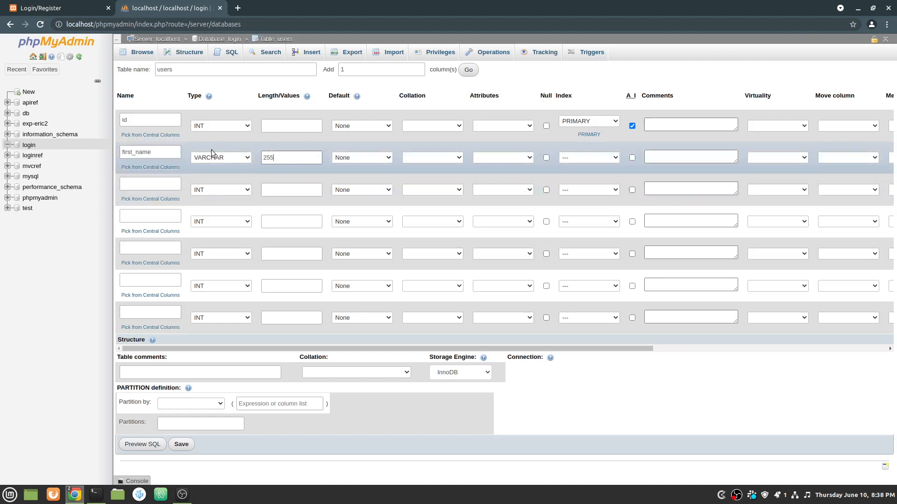
click(159, 186)
click(546, 159)
Define the third column as last_name, type VARCHAR with length 255, and allow null values.
click(180, 184)
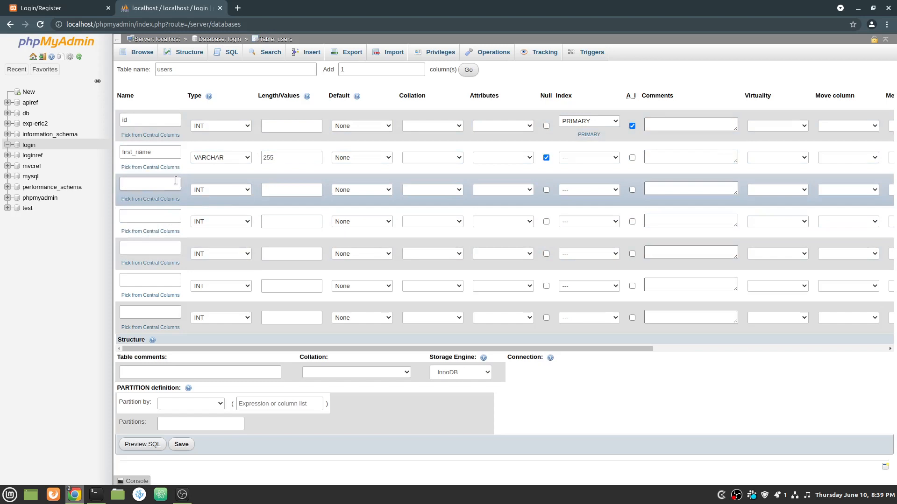
text(last_name)
click(240, 189)
click(234, 199)
click(280, 190)
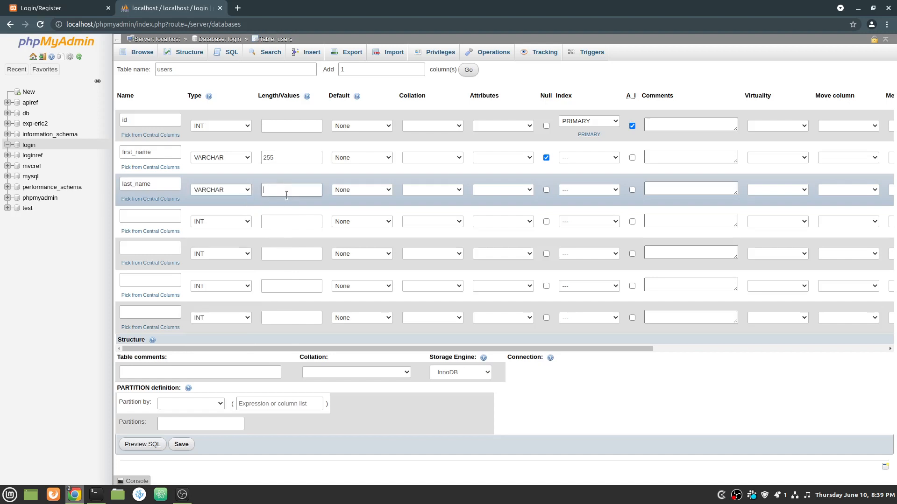
text(255)
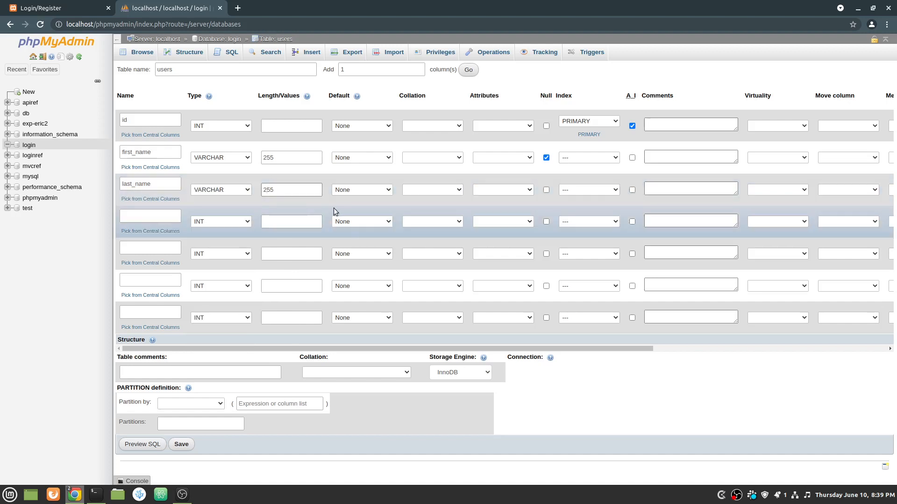
click(546, 190)
Define the fourth column as email, type VARCHAR with length 155, and allow null values.
click(164, 216)
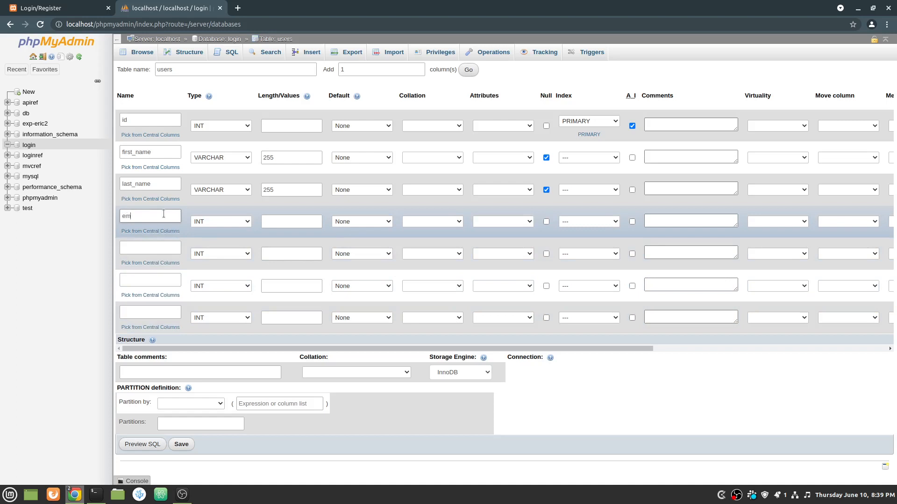
click(209, 223)
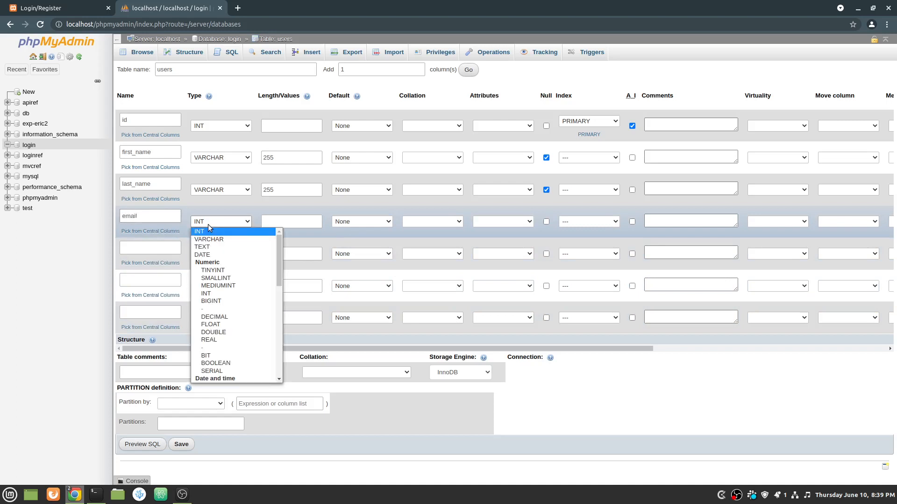
click(213, 240)
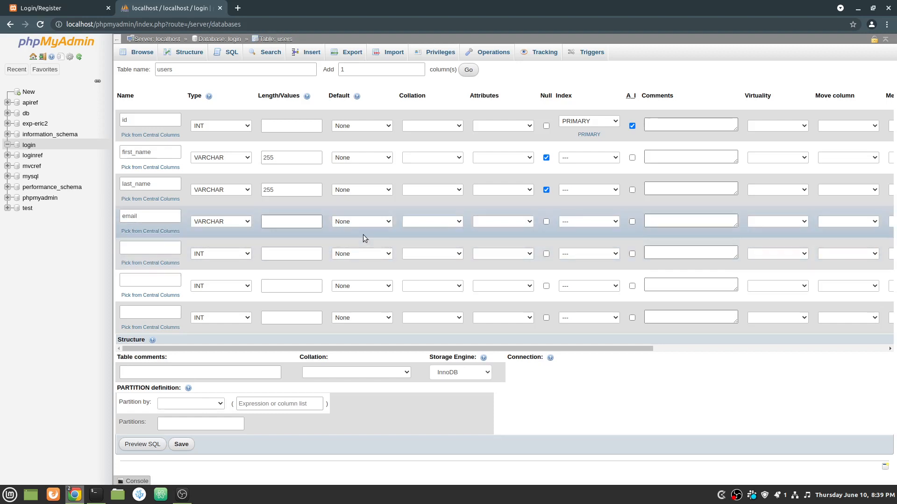
click(277, 226)
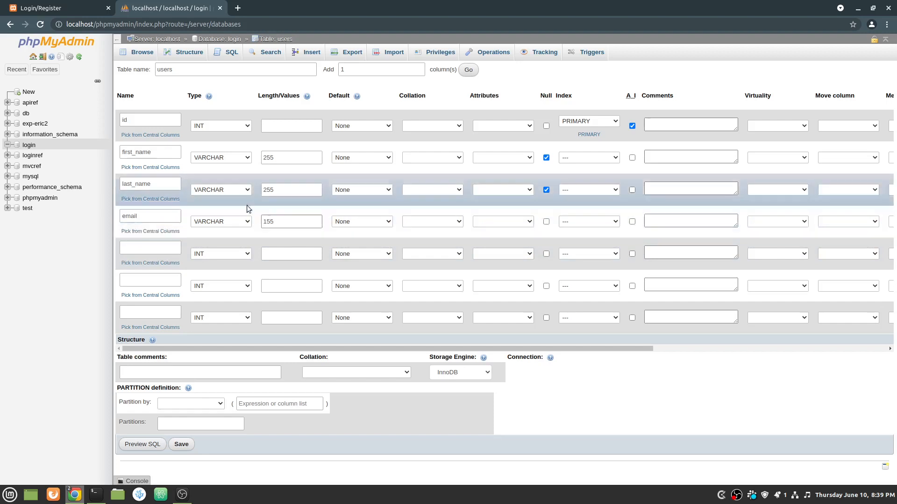
click(545, 222)
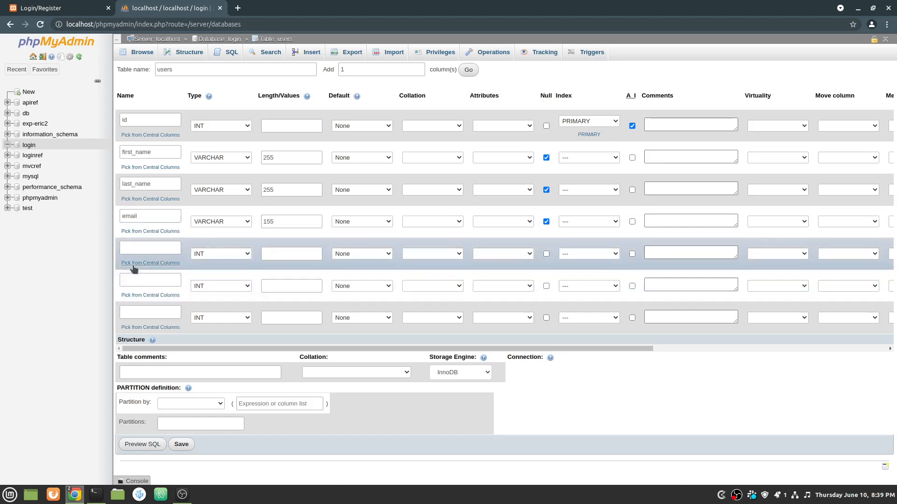
Define the fifth column as password, type VARCHAR with length 75, and allow null values.
click(149, 247)
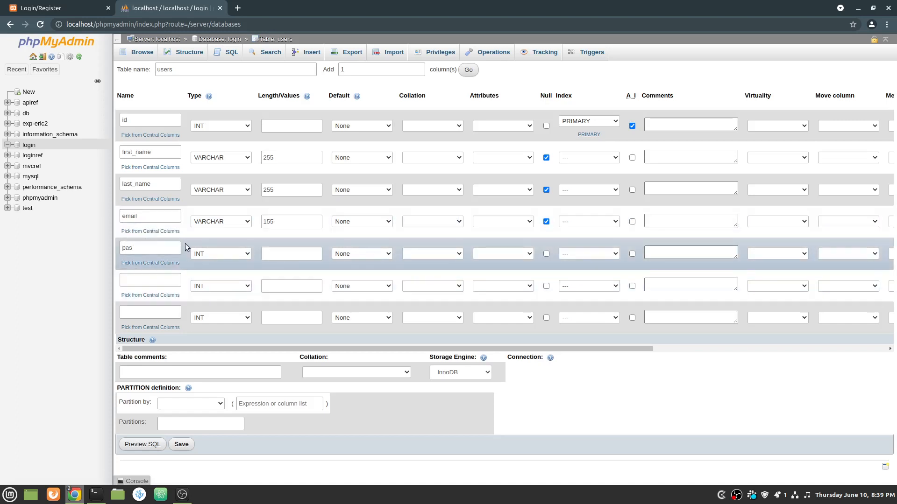
text(password)
click(203, 254)
click(222, 270)
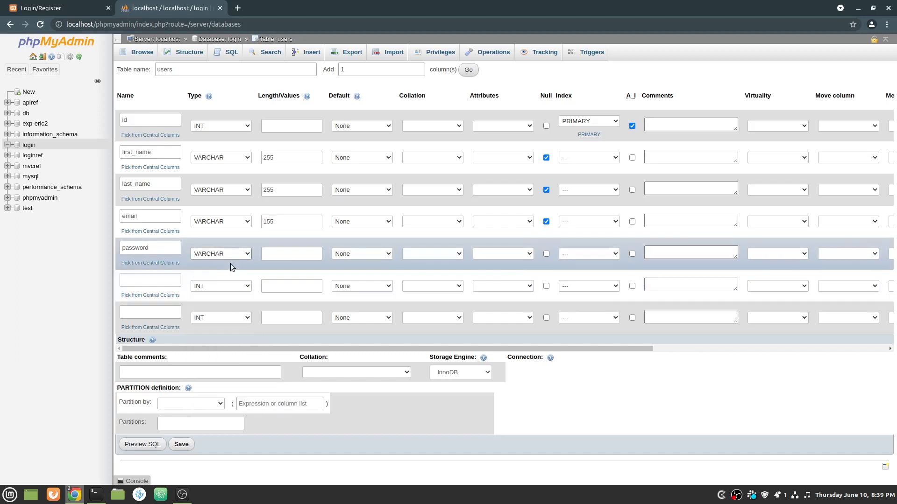
right_click(226, 261)
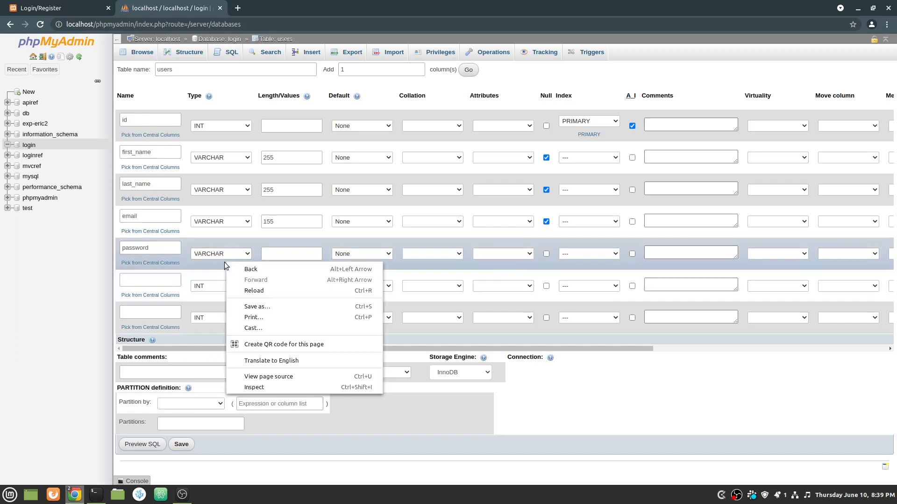
click(200, 261)
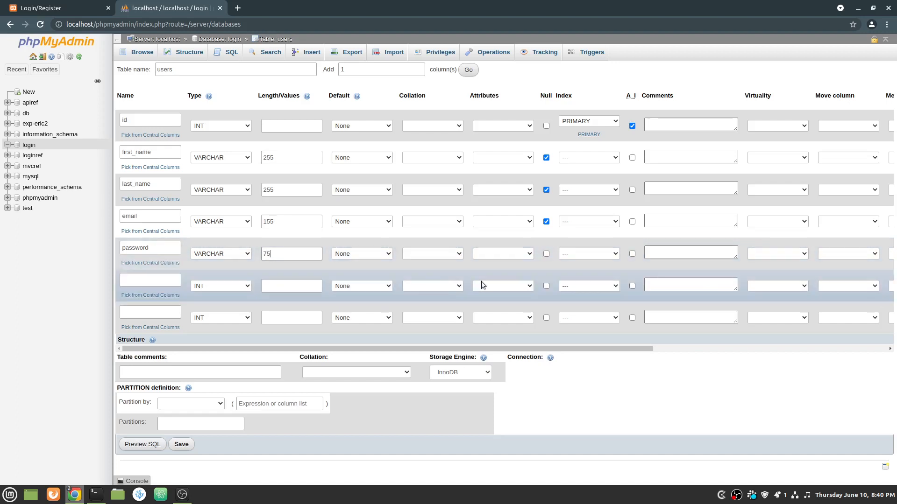
click(546, 254)
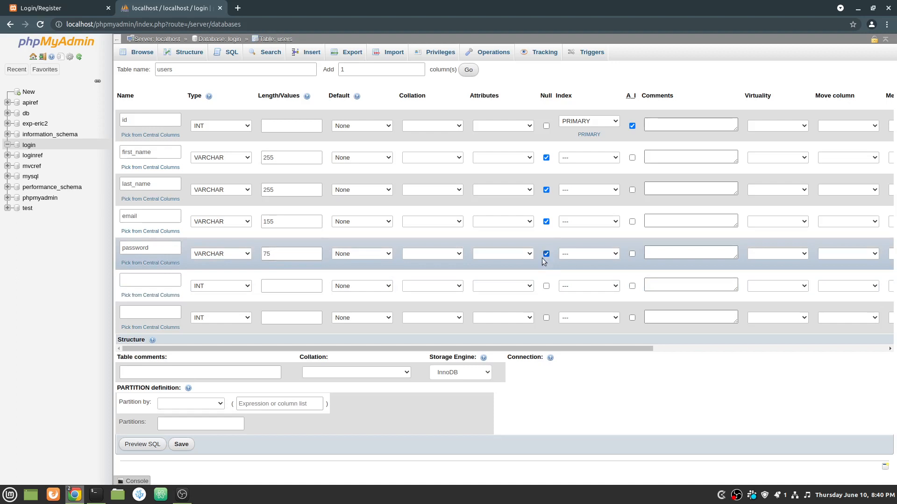
Define the sixth column as vericode, type VARCHAR with length 50, and allow null values.
click(159, 283)
text(vericode)
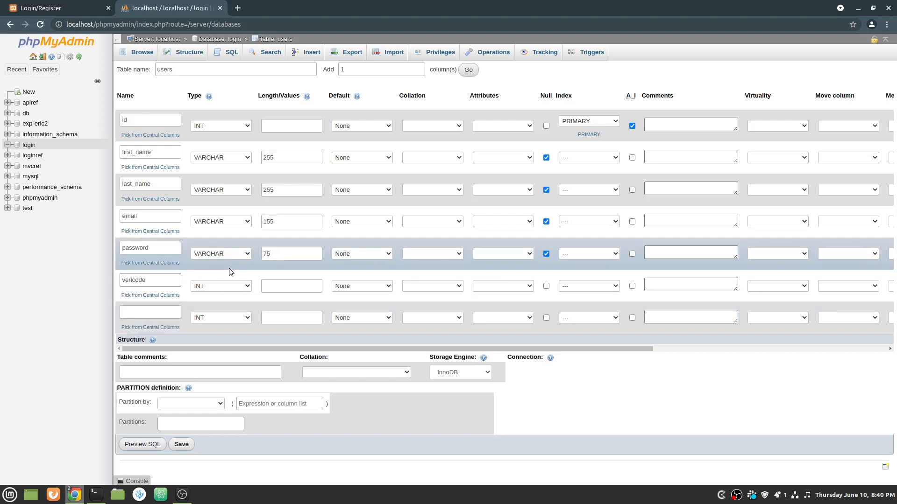
click(223, 286)
click(222, 304)
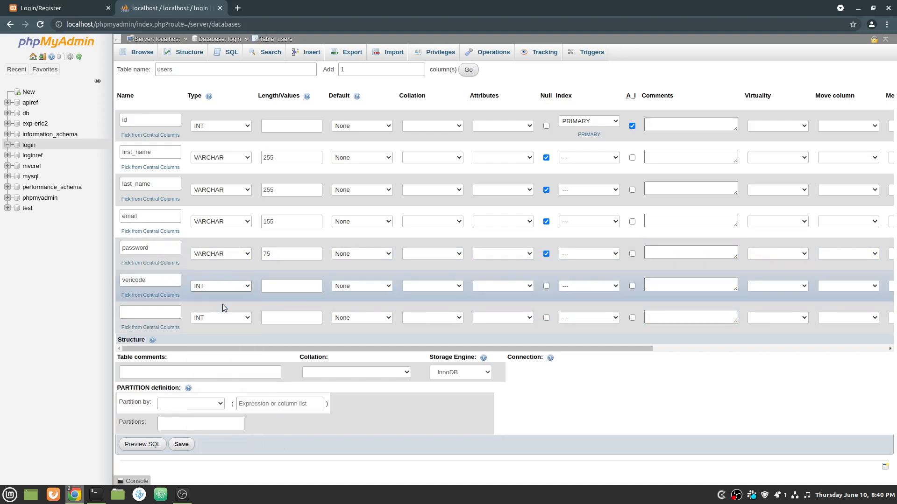
key(v)
click(287, 283)
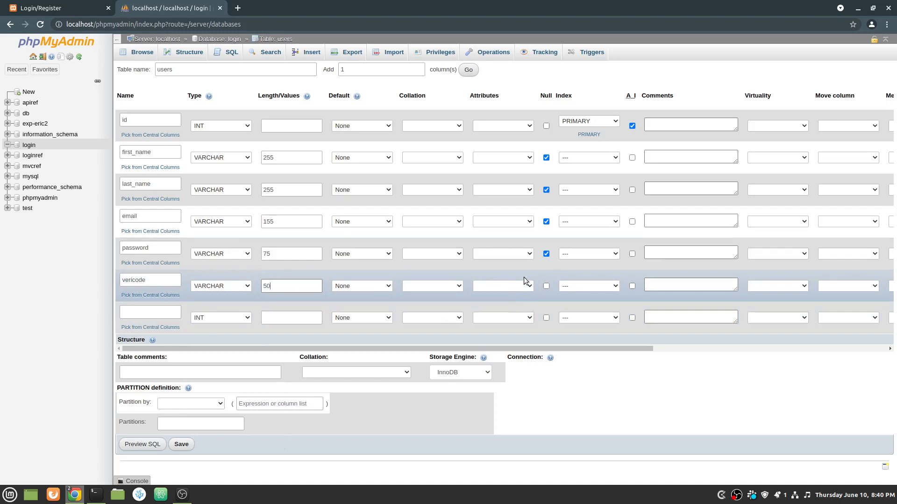
click(546, 286)
click(150, 280)
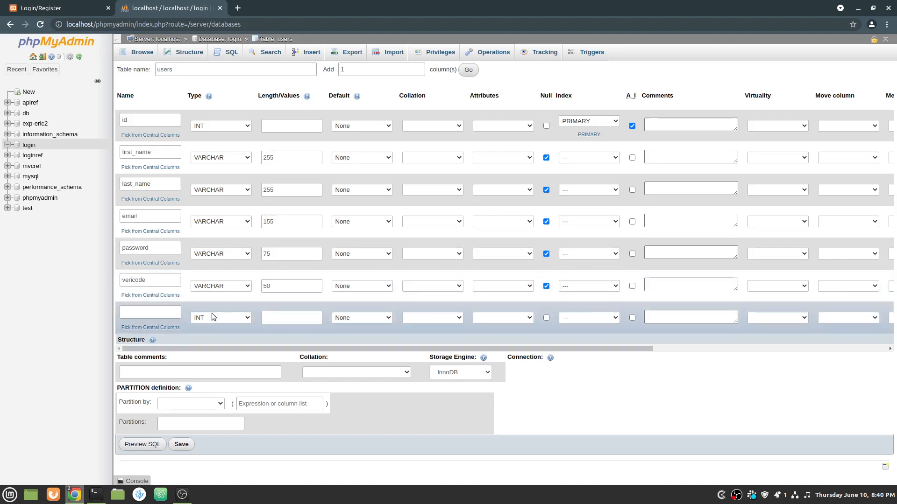
click(147, 281)
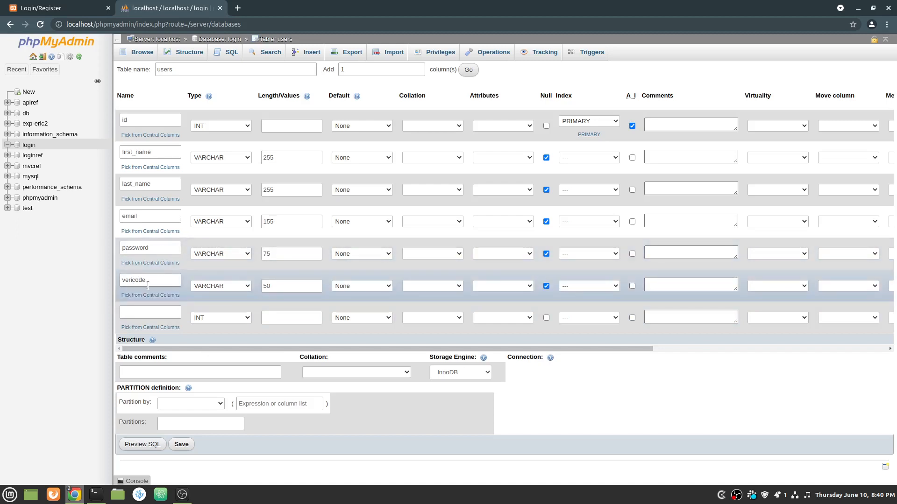
Define the seventh column as verified, type TINYINT with length 1.
click(176, 312)
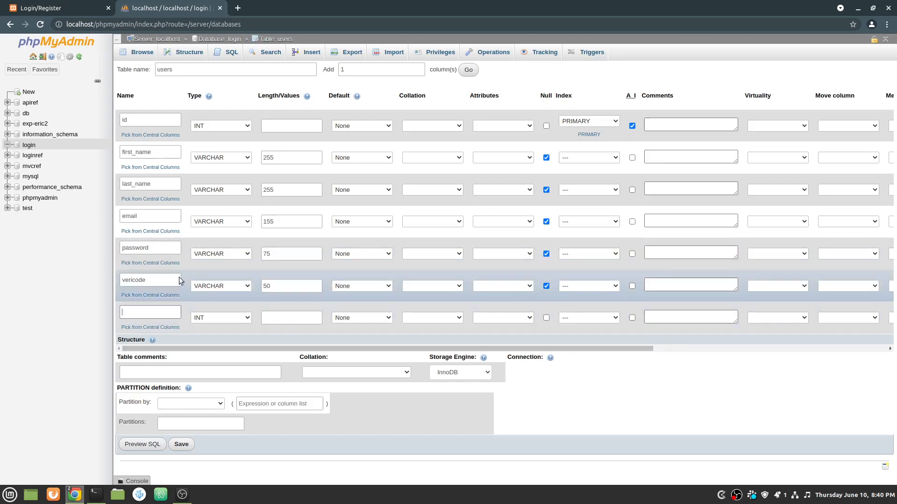
text(verified)
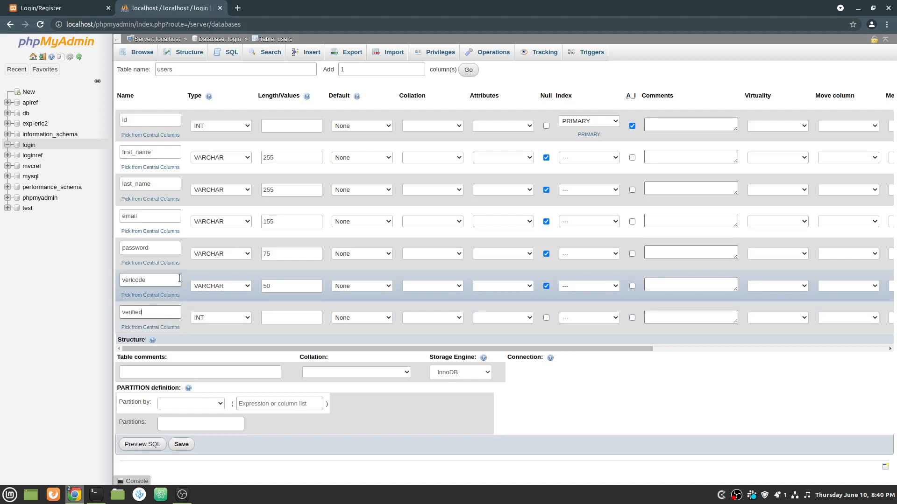
click(212, 318)
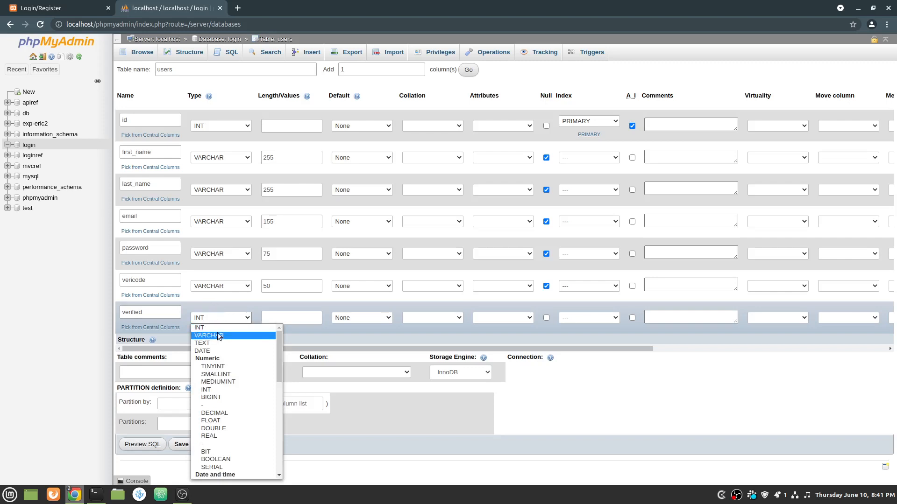
click(225, 366)
click(311, 317)
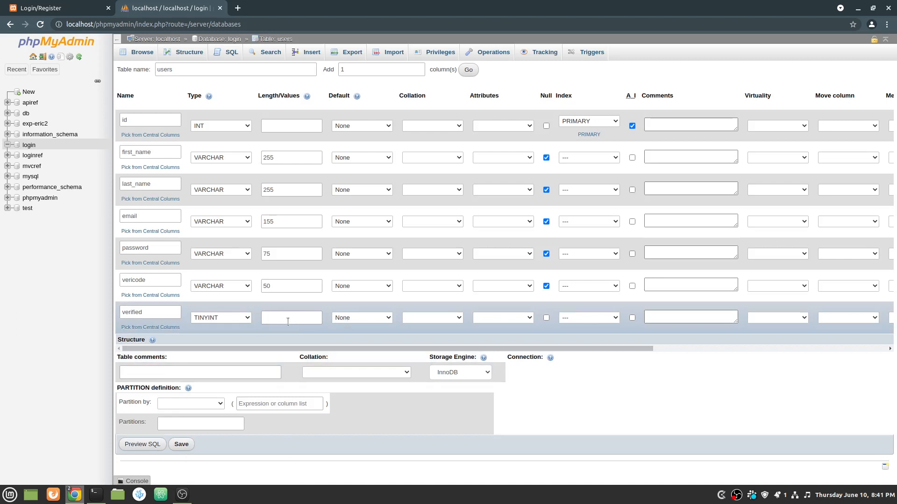
text(1)
Give the verified column a defined default of 0, allow null values, and save the users table.
click(364, 319)
click(358, 334)
click(368, 312)
click(356, 328)
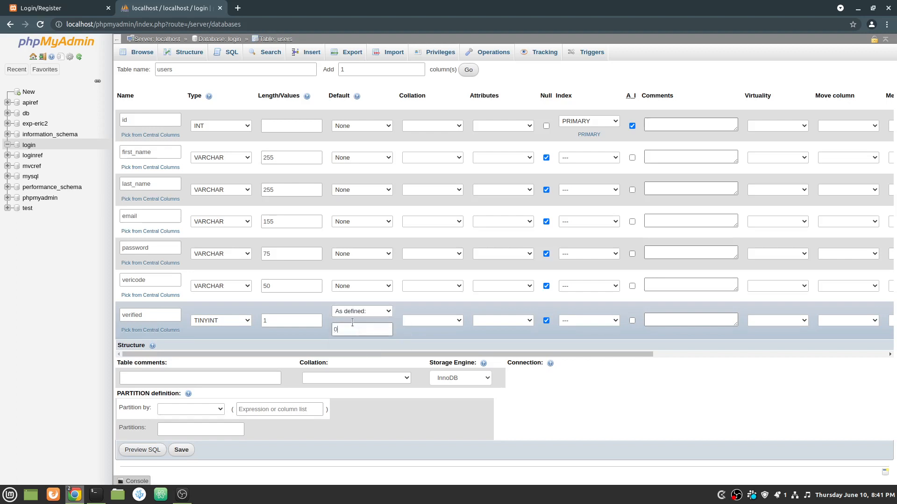
text(0)
click(181, 451)
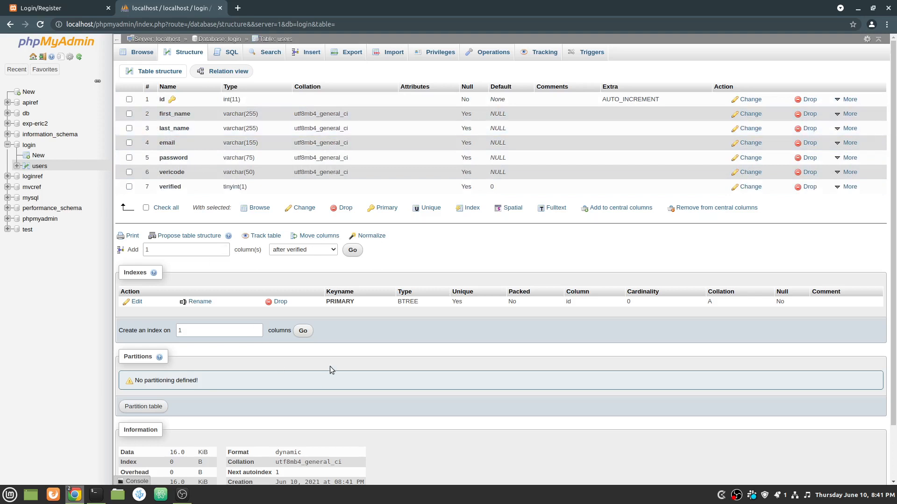
Create a one-column index named email, of type INDEX, on the email column of the users table.
scroll(328, 355, down, 3)
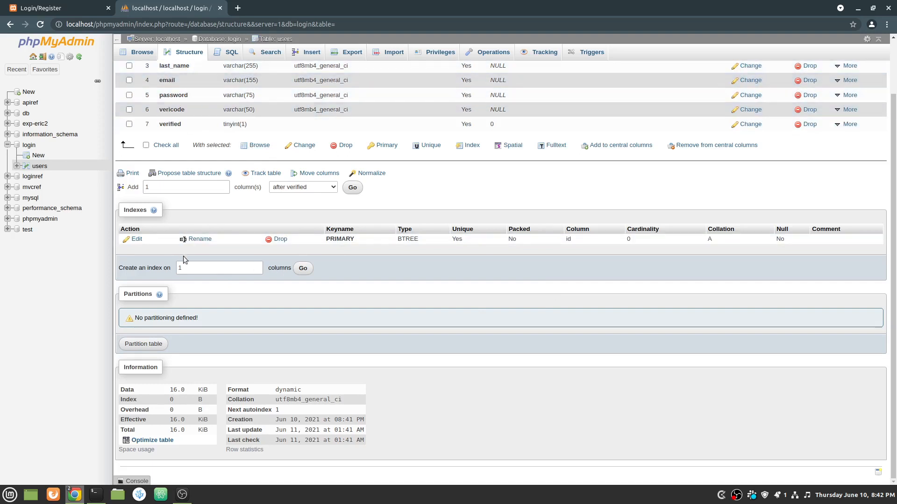
click(302, 268)
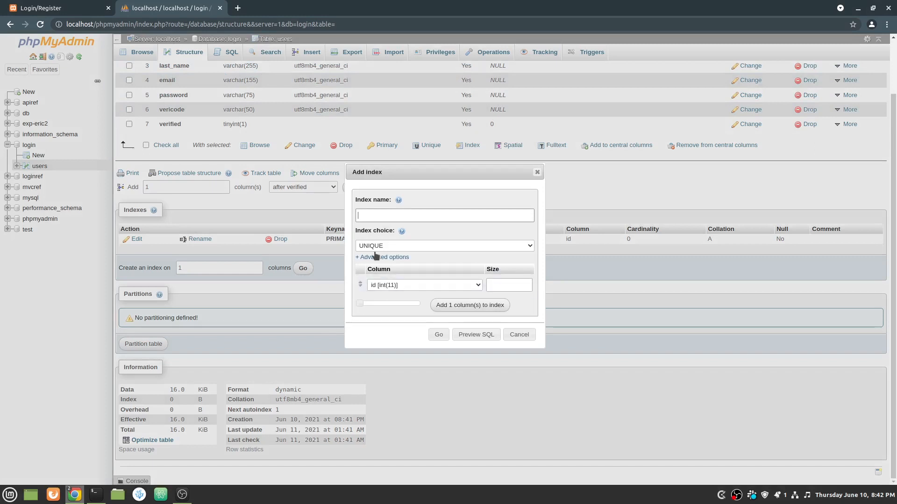
click(389, 217)
text(em)
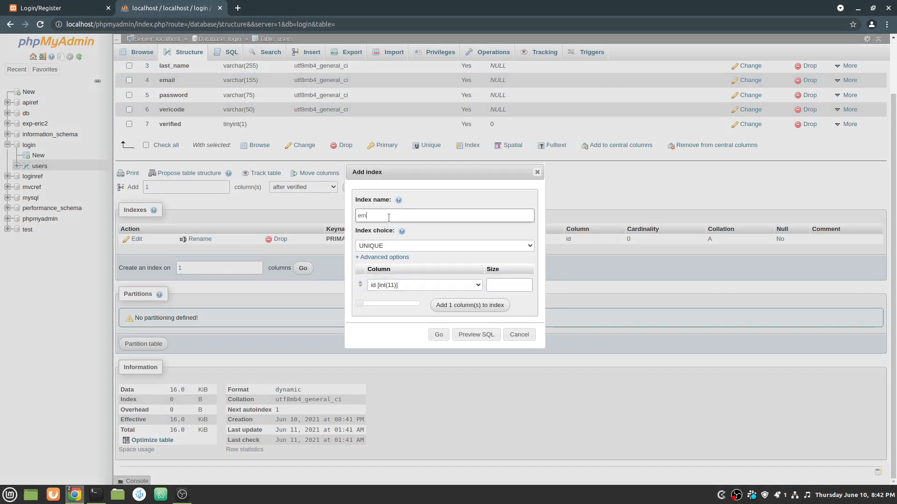
text(ail)
click(402, 245)
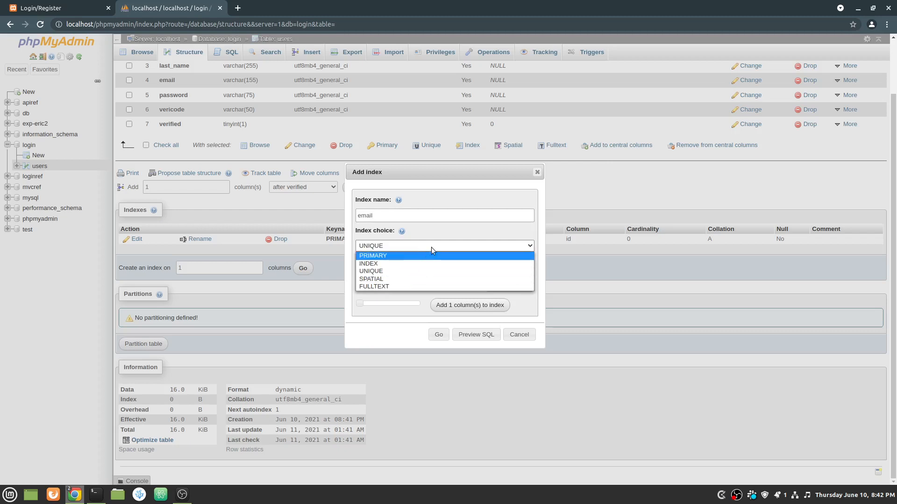
click(411, 263)
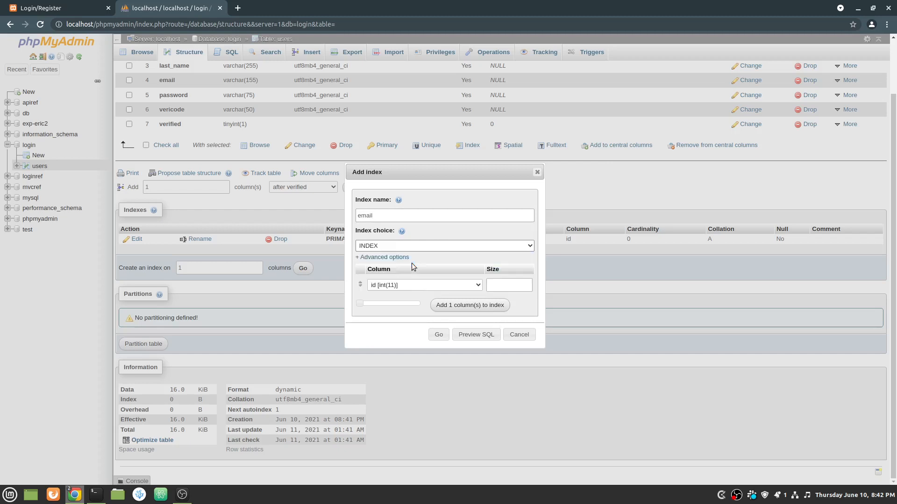
click(427, 283)
click(404, 328)
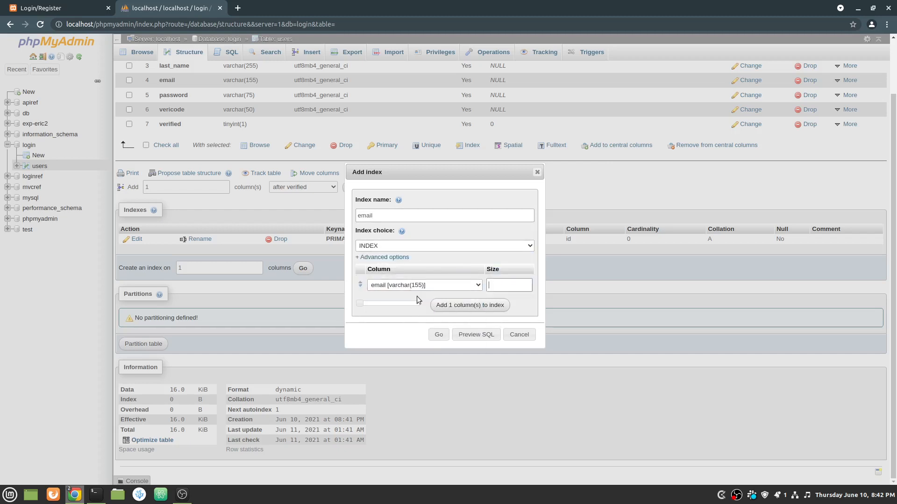
click(439, 336)
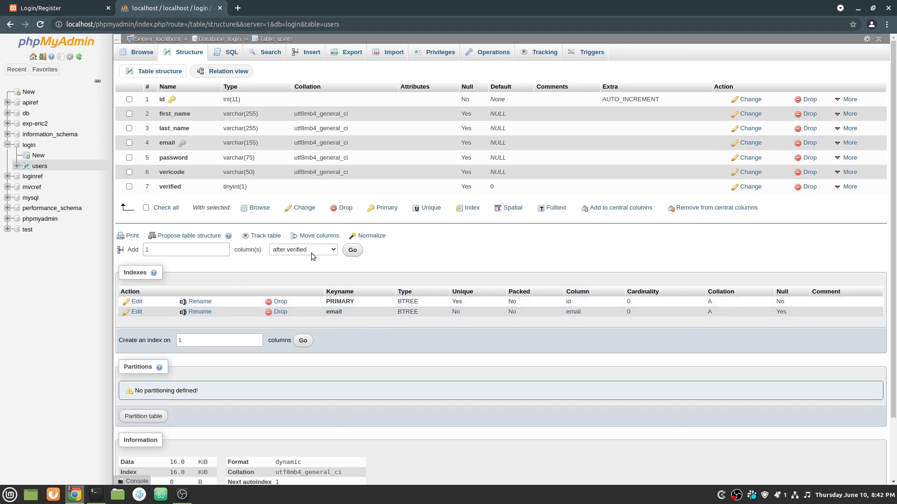
Create a one-column index named vericode, of type INDEX, on the verified column of the users table.
click(353, 251)
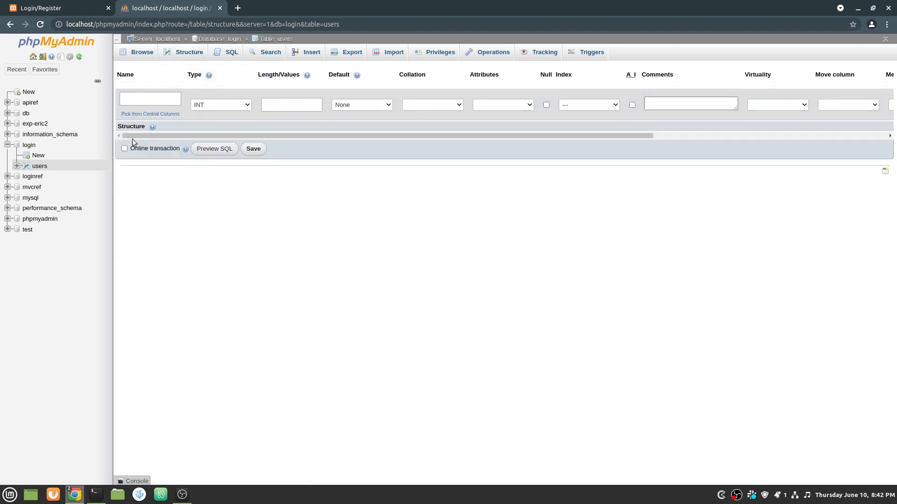
click(181, 53)
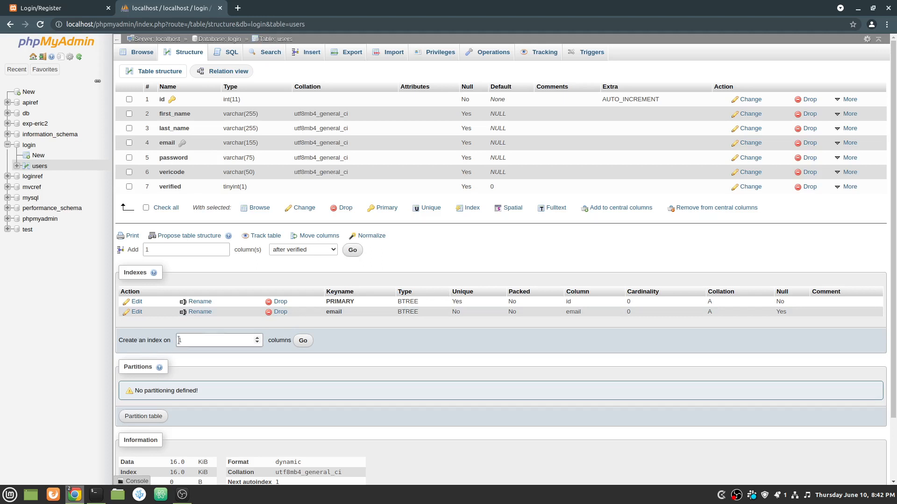
click(303, 341)
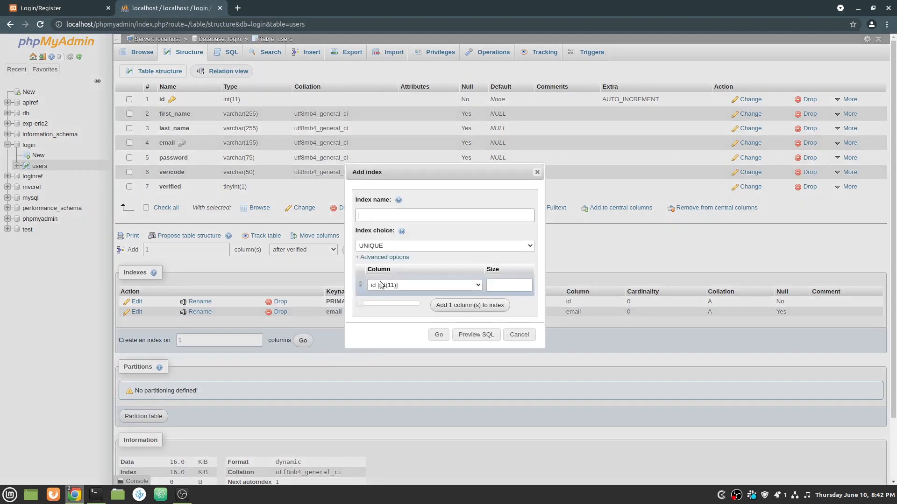
text(vericode)
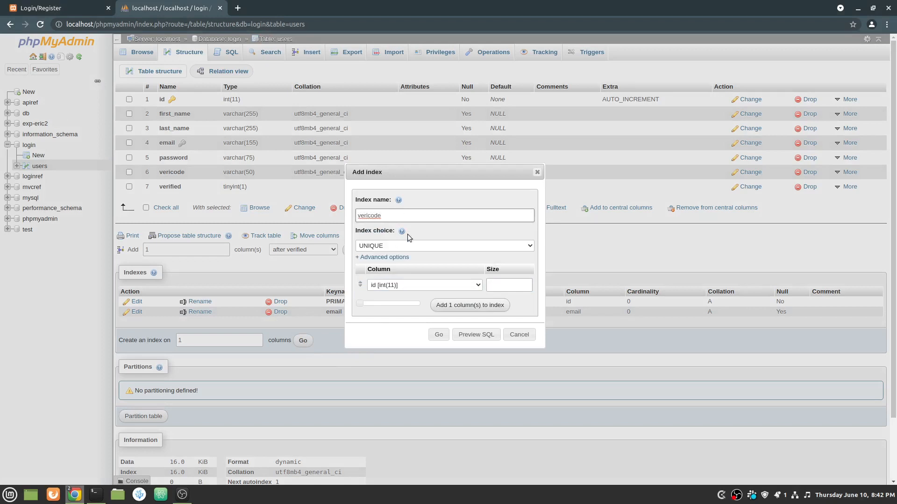
click(411, 286)
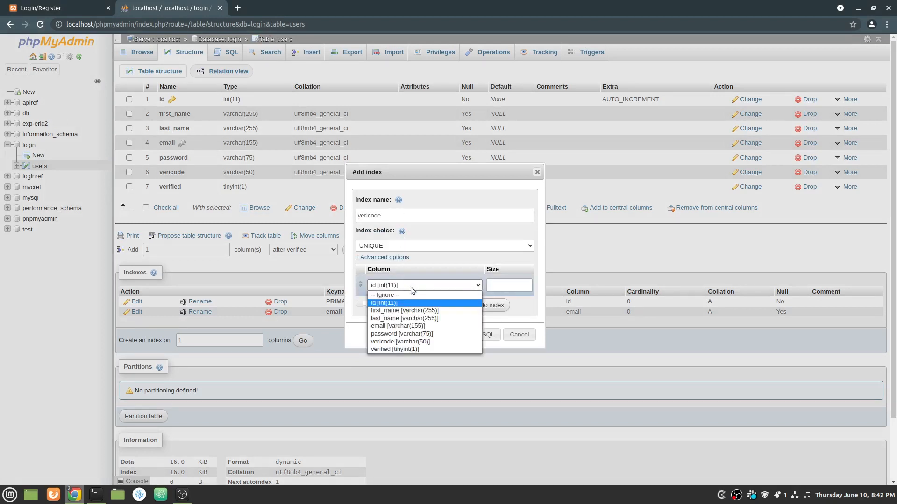
click(412, 352)
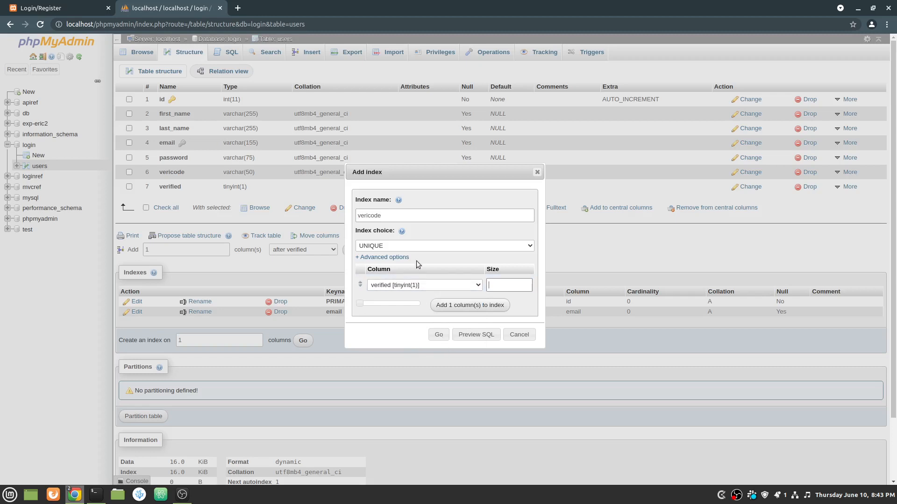
click(421, 246)
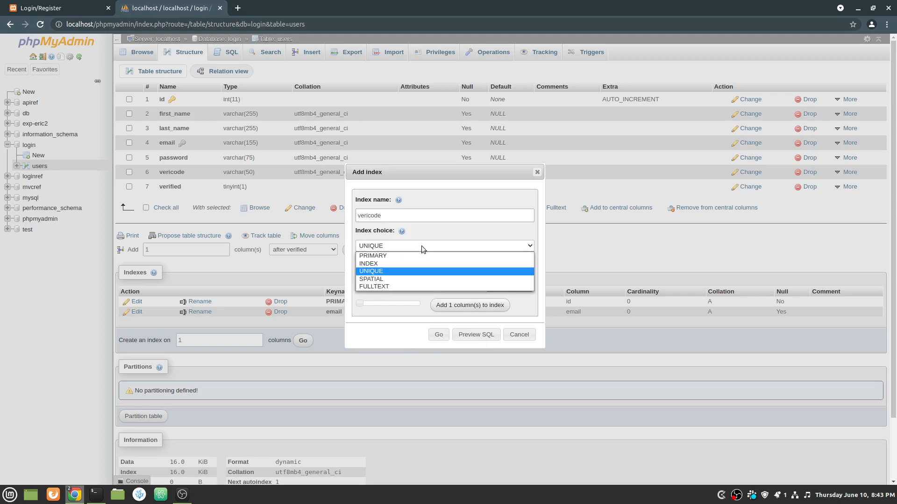
click(405, 263)
click(439, 335)
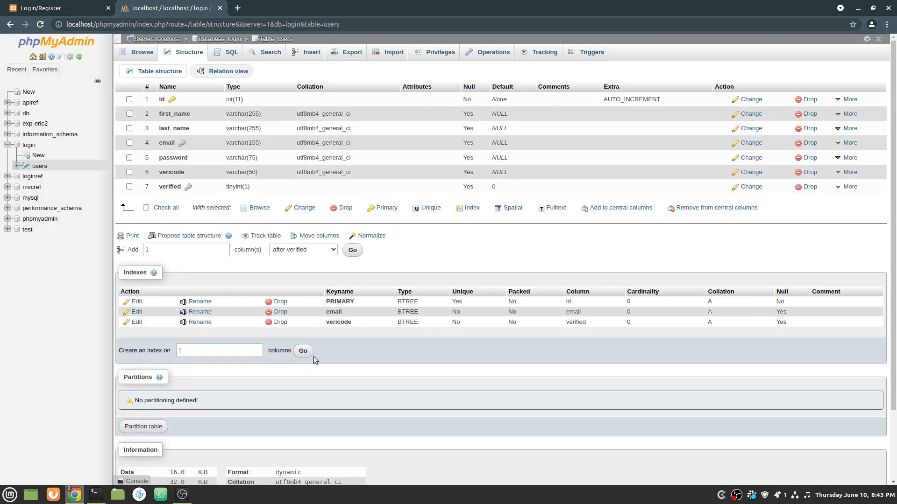
click(303, 350)
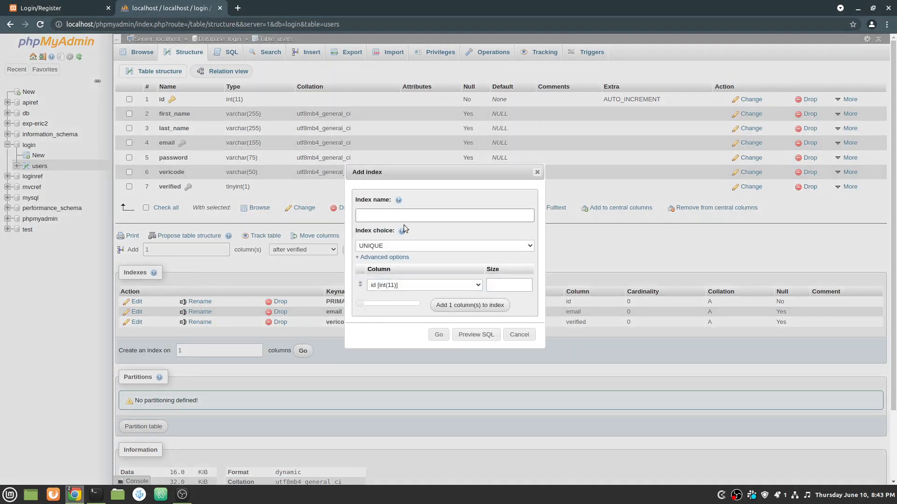
text(verified)
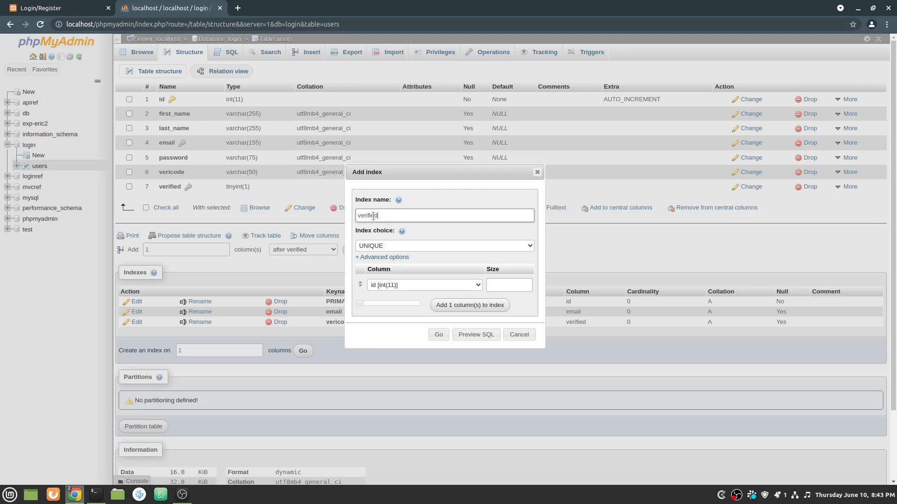
click(521, 337)
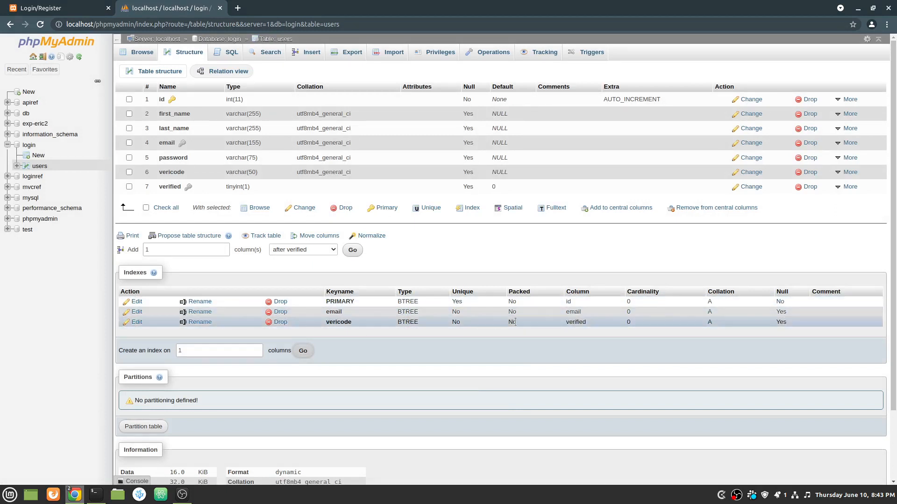
Edit the vericode index so that it applies to the vericode column, and save it.
click(137, 324)
click(402, 285)
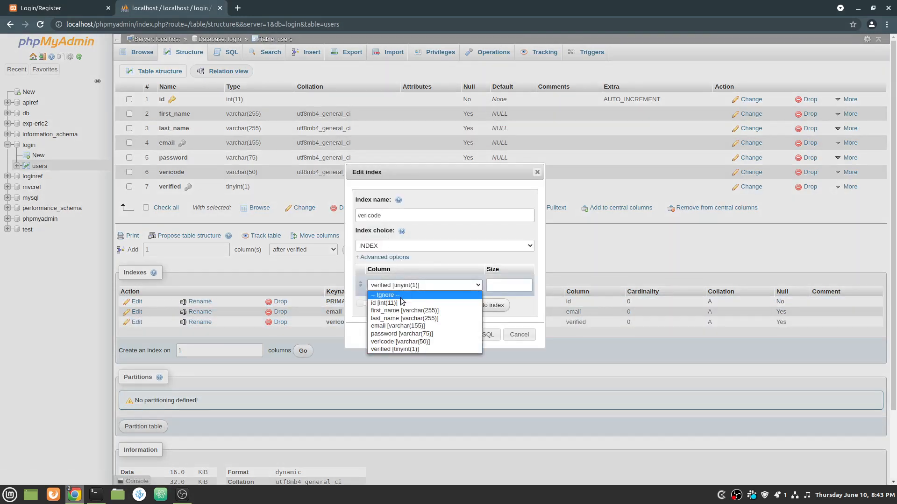
click(400, 341)
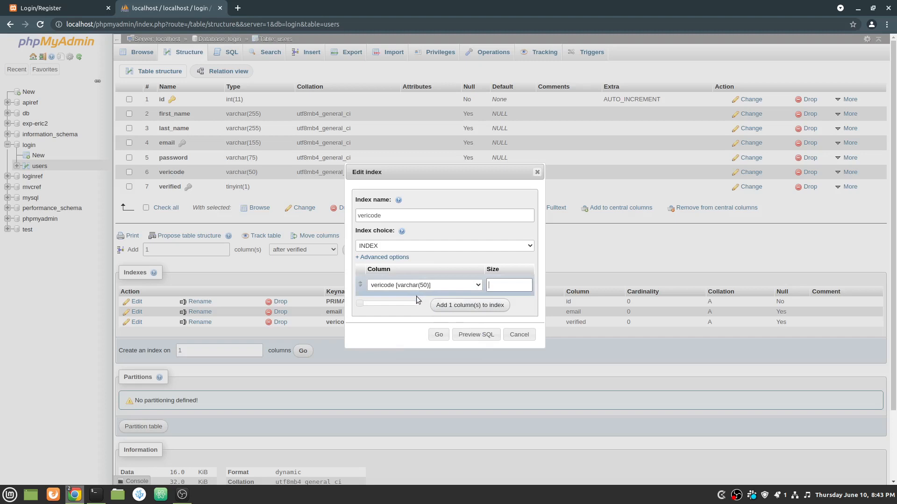
click(417, 286)
click(400, 345)
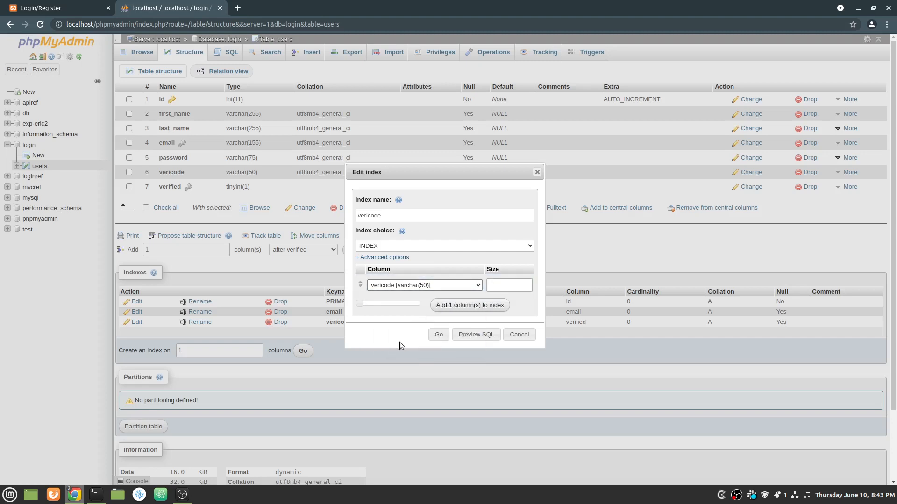
click(438, 335)
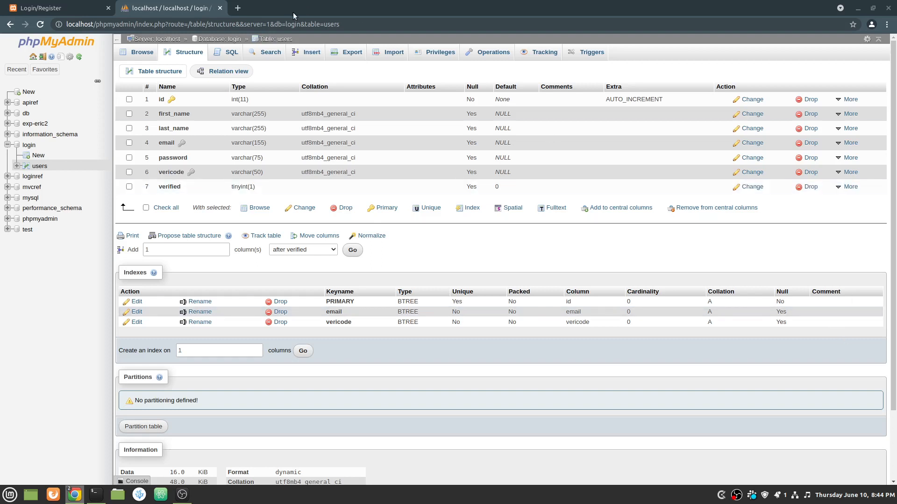
Start a new table named sessions in the login database, with an auto-incrementing primary key column named id.
click(39, 156)
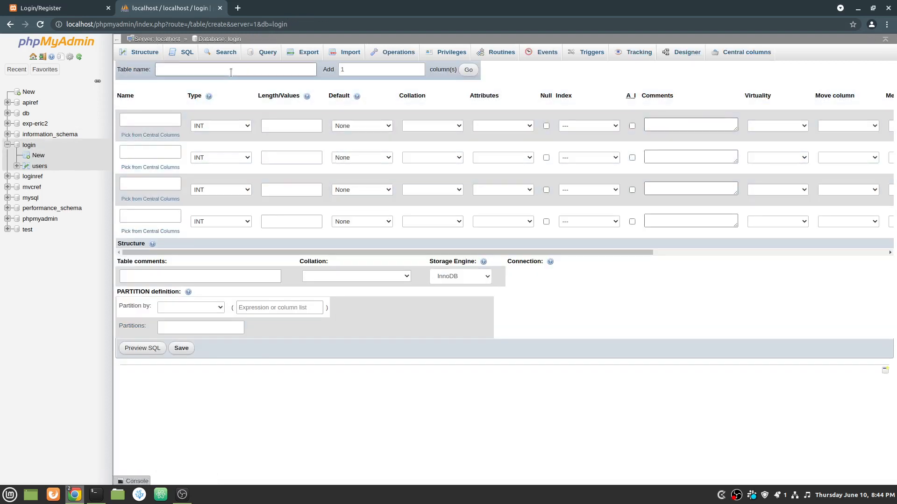
click(234, 70)
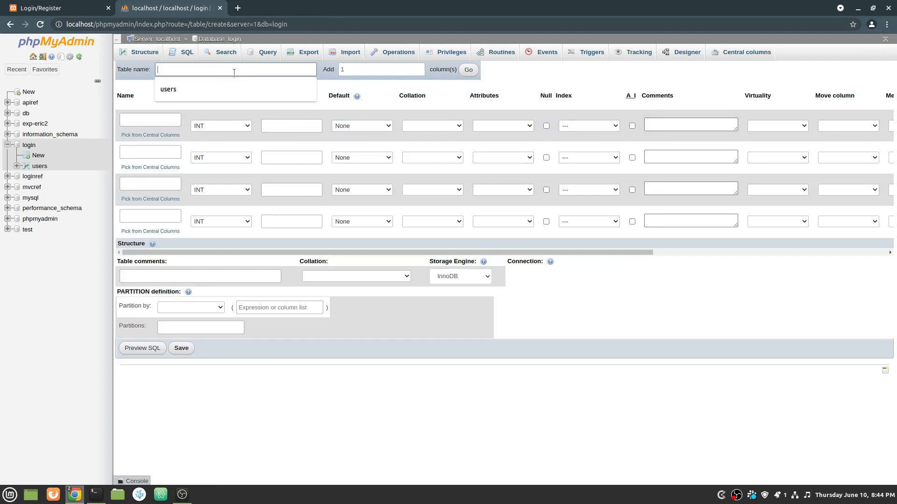
text(sessions)
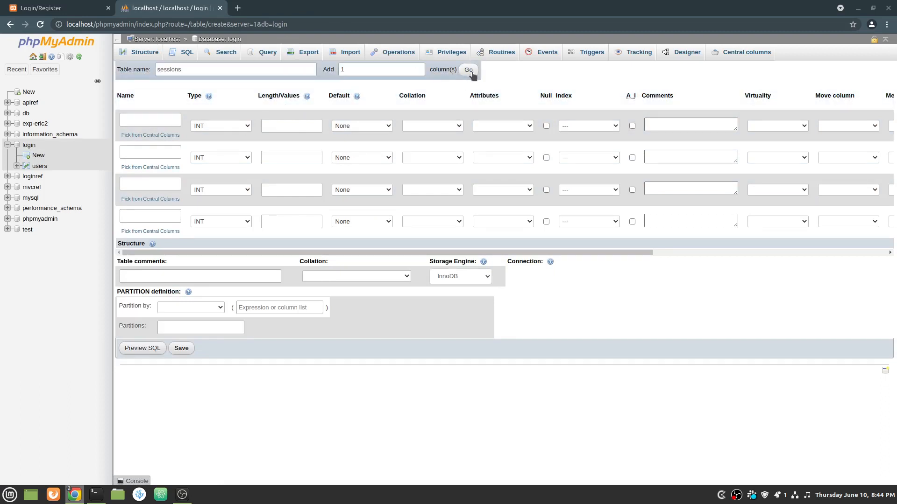
click(157, 120)
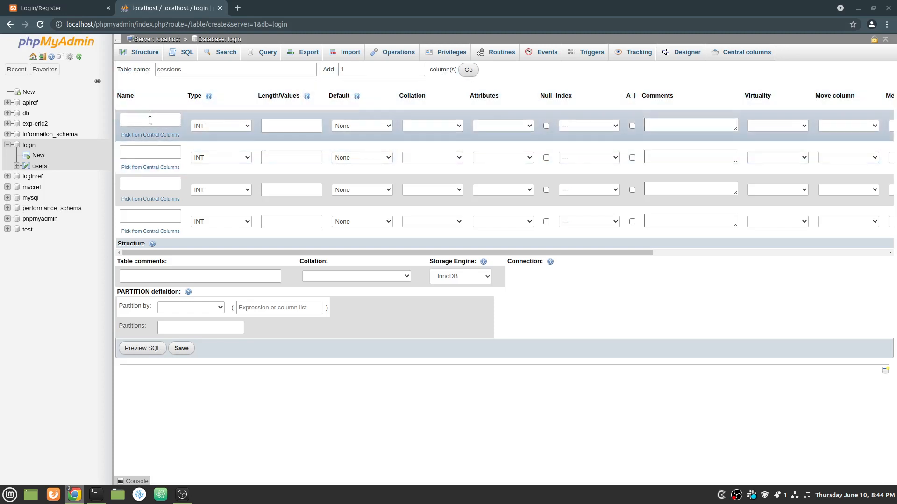
text(id)
click(632, 126)
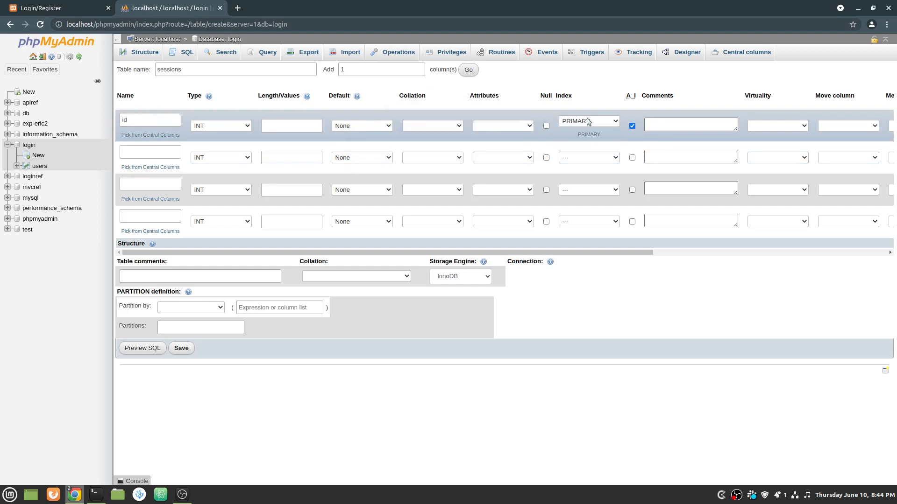
Define the second column as user_id and give it an INDEX named user_id.
click(169, 153)
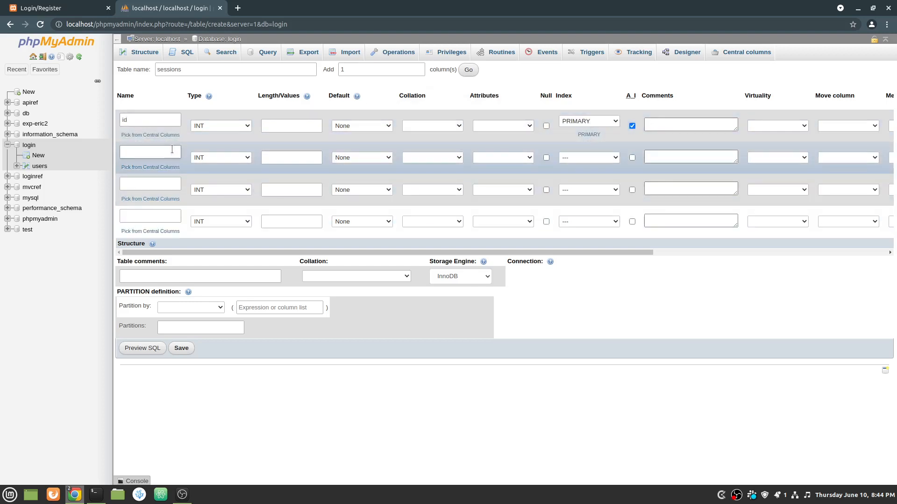
click(172, 151)
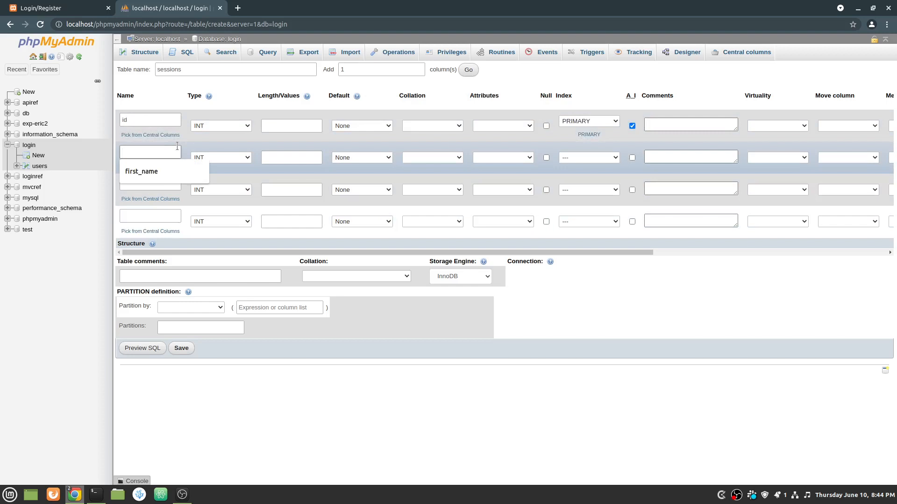
text(user_id)
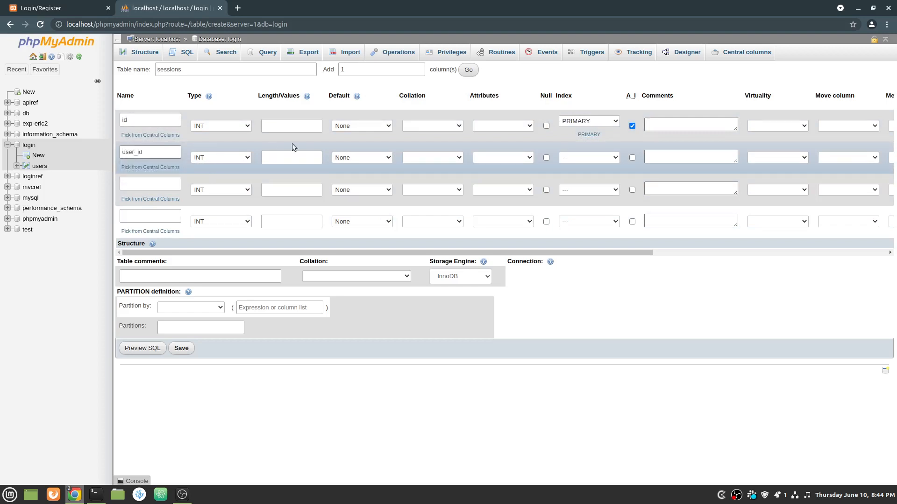
click(573, 158)
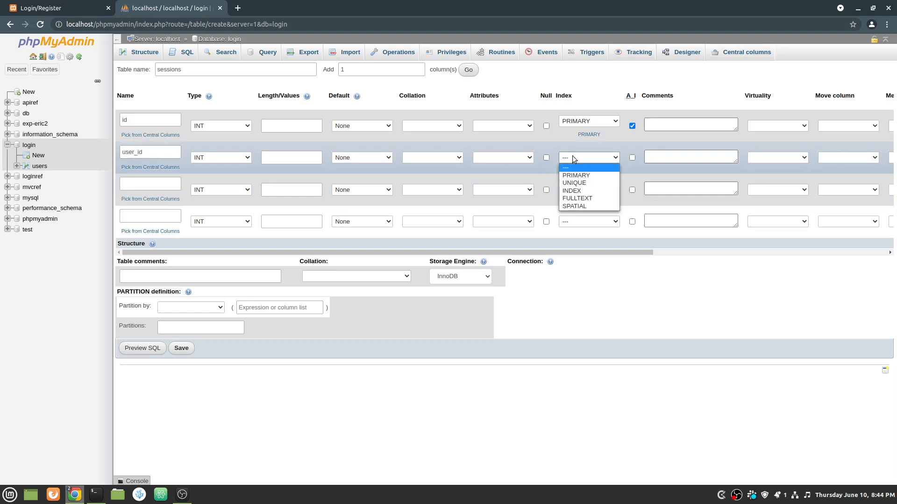
click(585, 191)
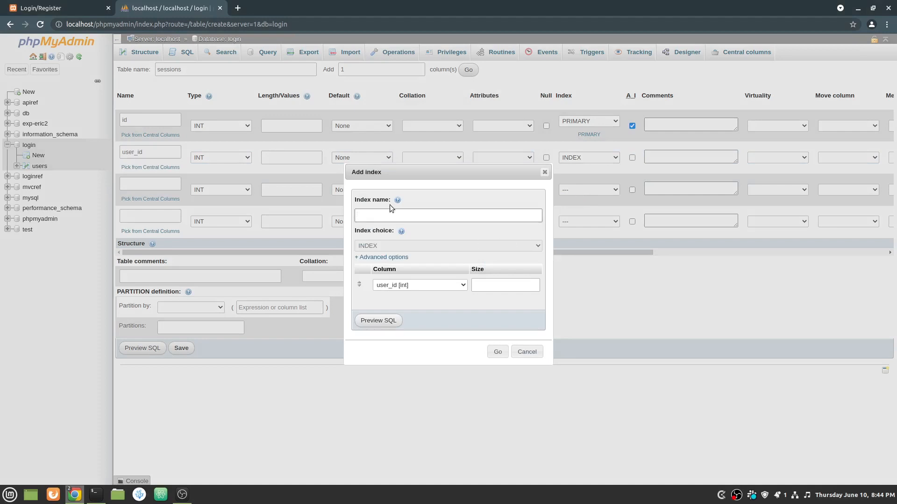
text(user_id)
click(498, 353)
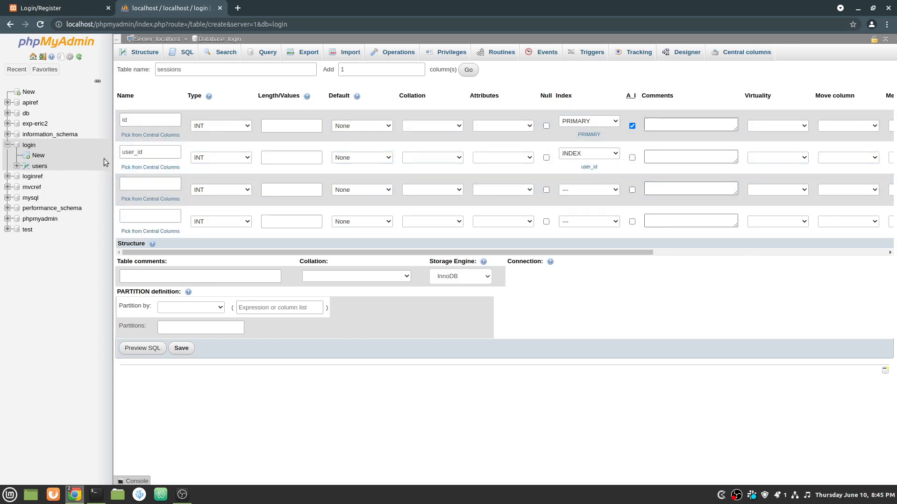
Define the third column of the sessions table as hash, type VARCHAR with length 50.
click(150, 185)
text(ha)
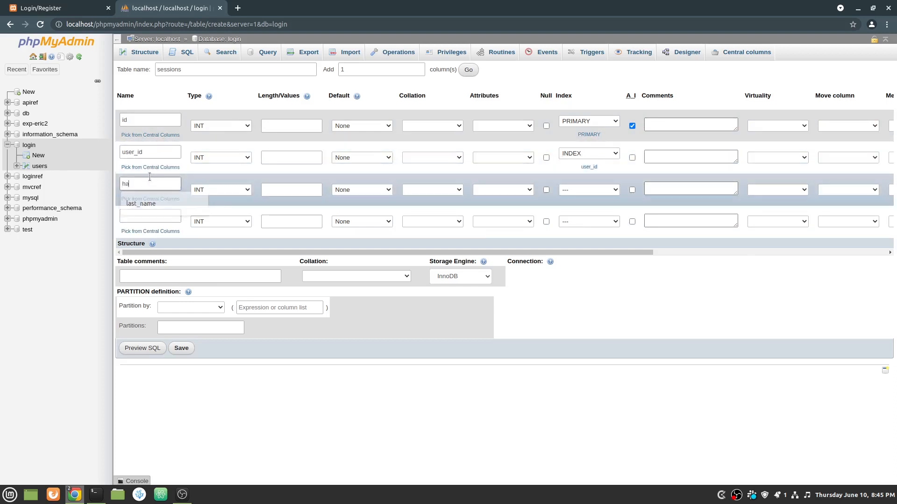
text(sh)
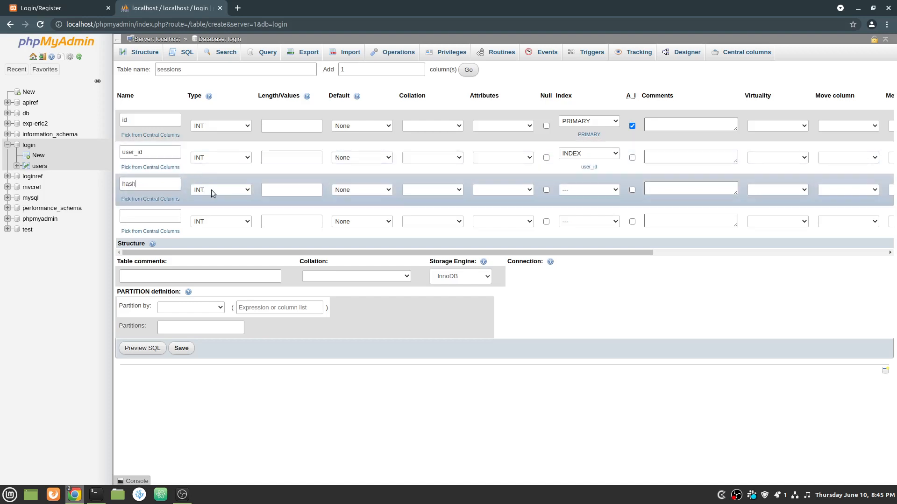
click(210, 189)
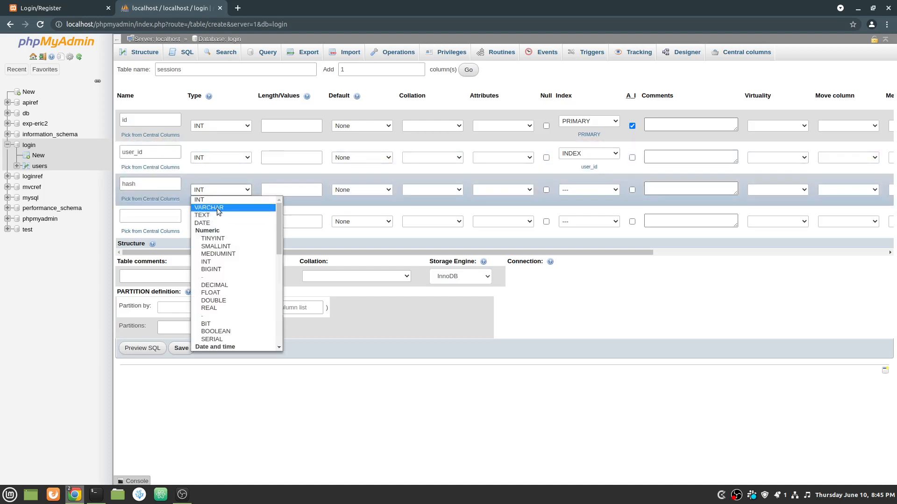
click(217, 211)
click(297, 188)
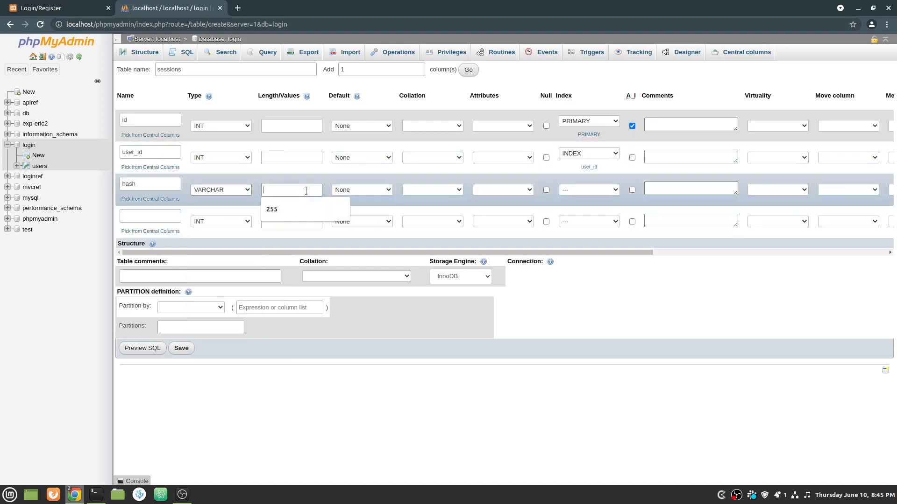
text(50)
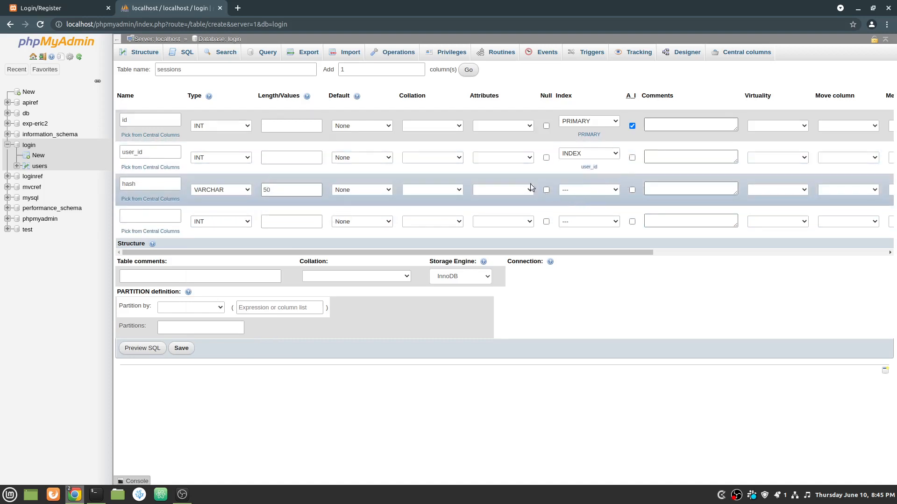
Add a single-column INDEX named hash to the hash column.
click(594, 194)
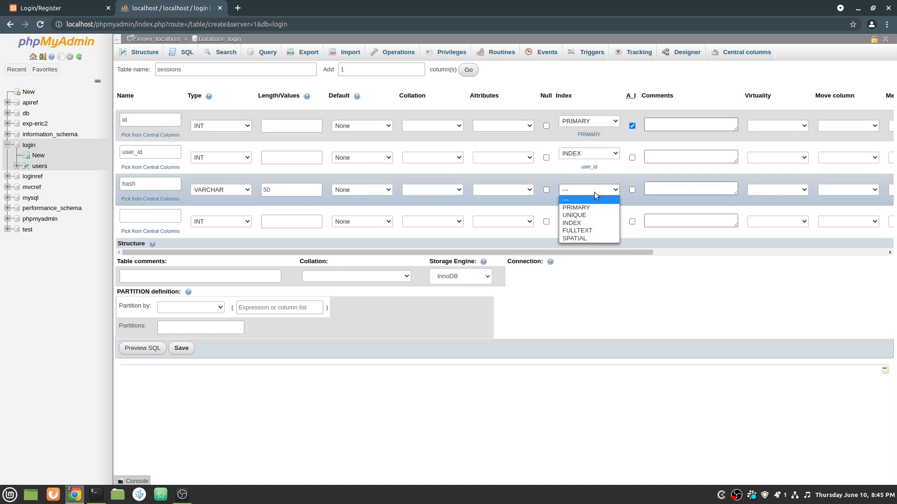
click(592, 223)
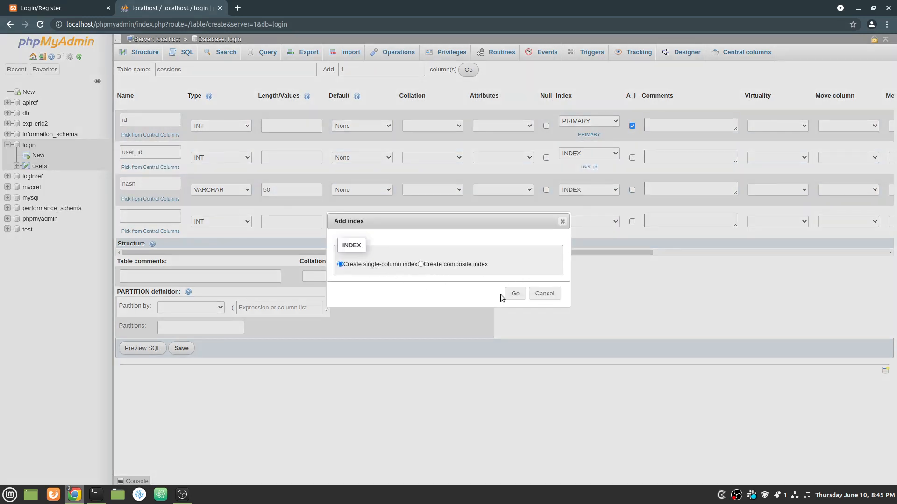
click(516, 293)
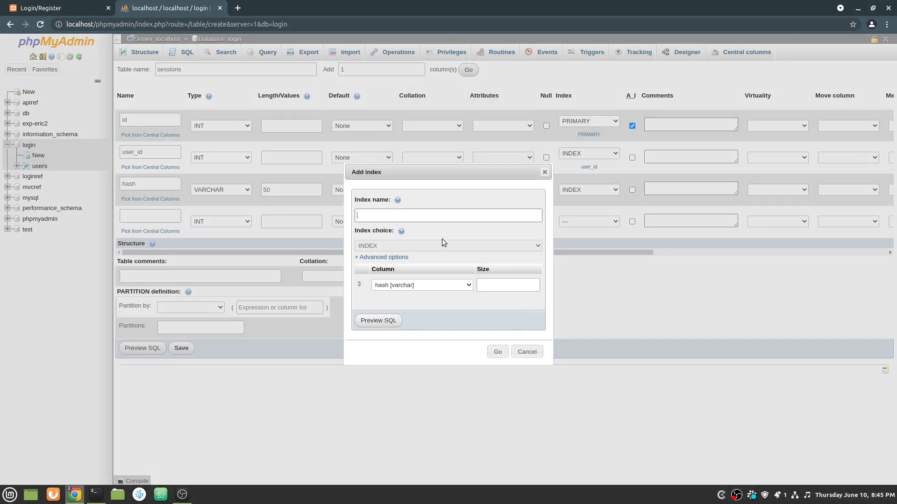
text(hash)
click(497, 353)
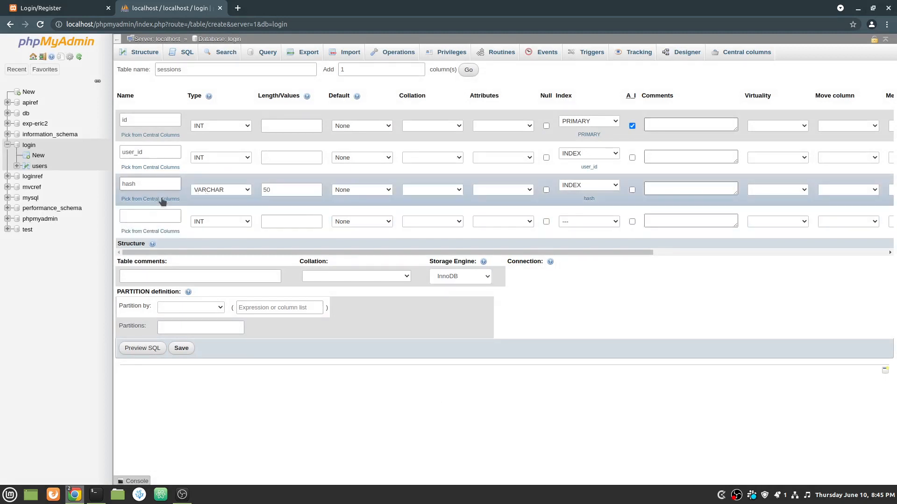
Define the fourth column as finger_print, type VARCHAR with length 255, and save the sessions table.
click(149, 212)
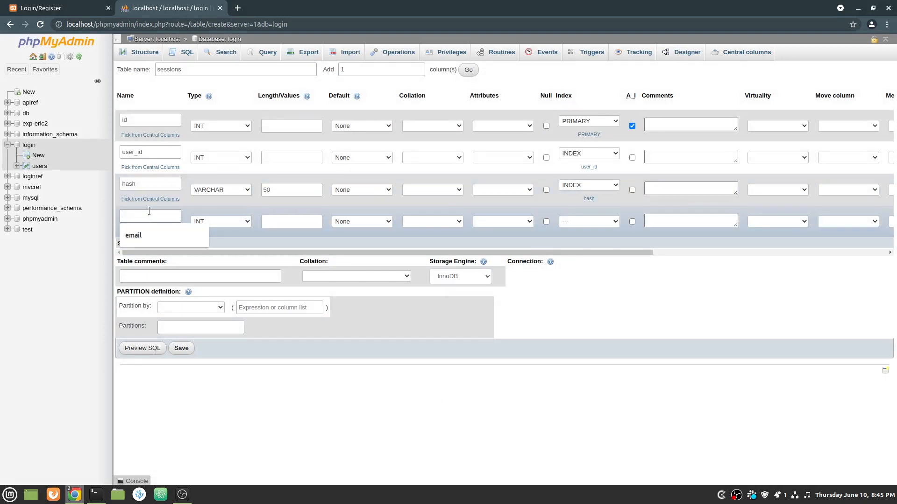
text(finger)
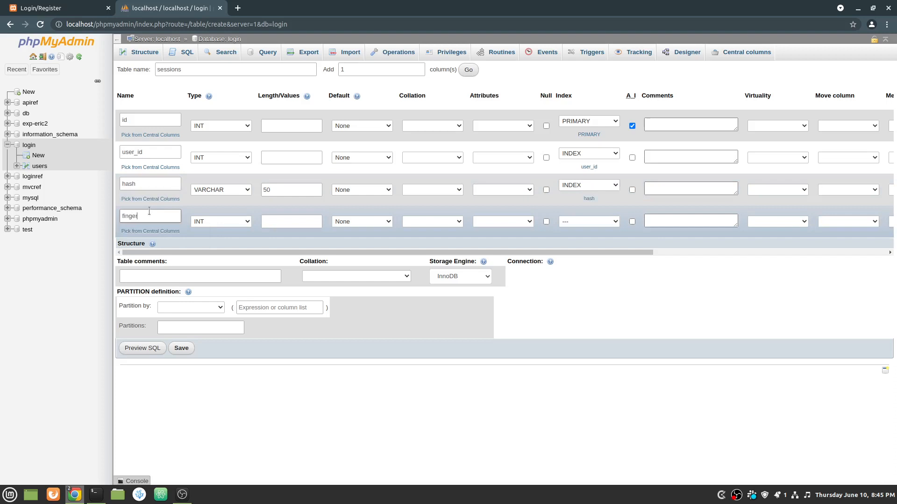
text(_print)
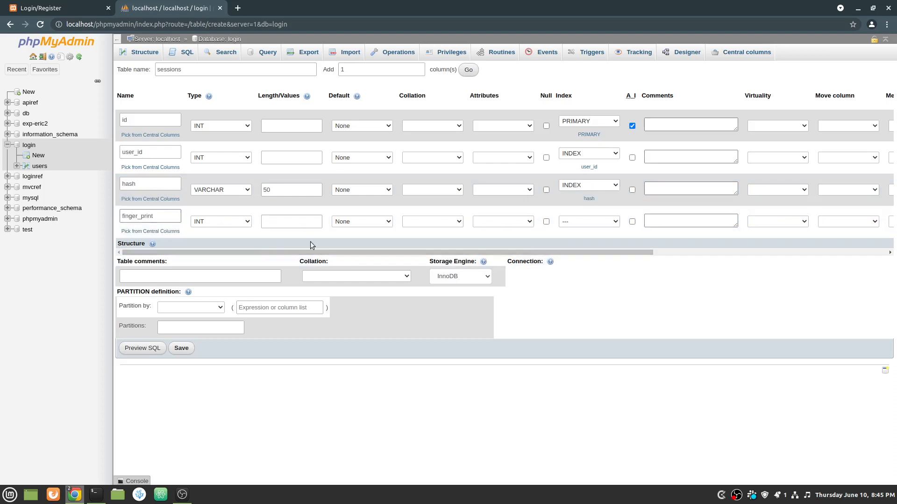
click(230, 221)
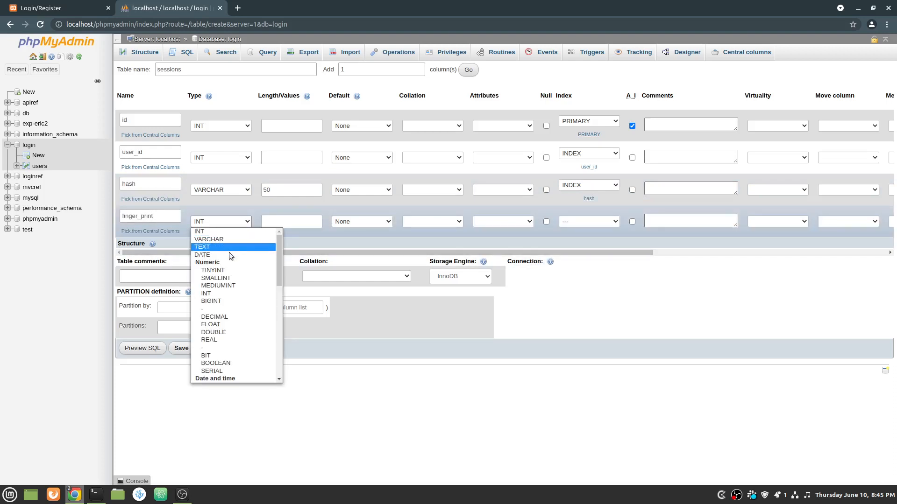
click(229, 239)
click(269, 217)
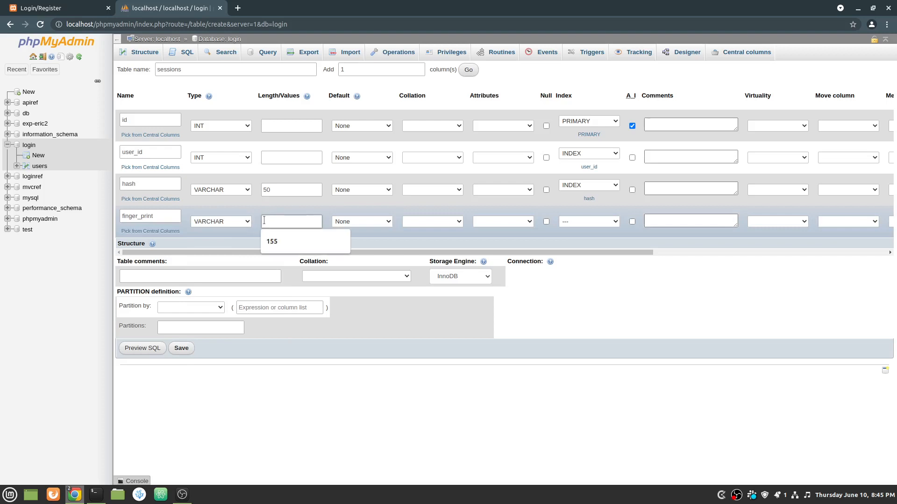
text(255)
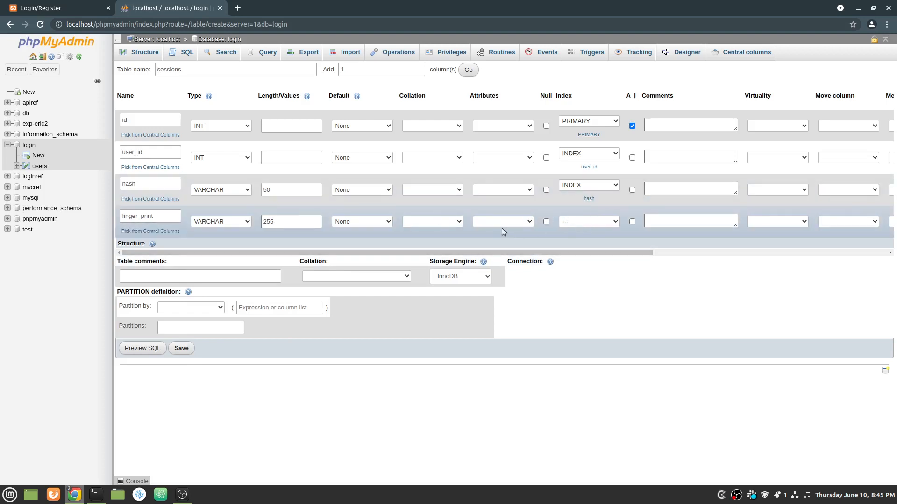
click(189, 354)
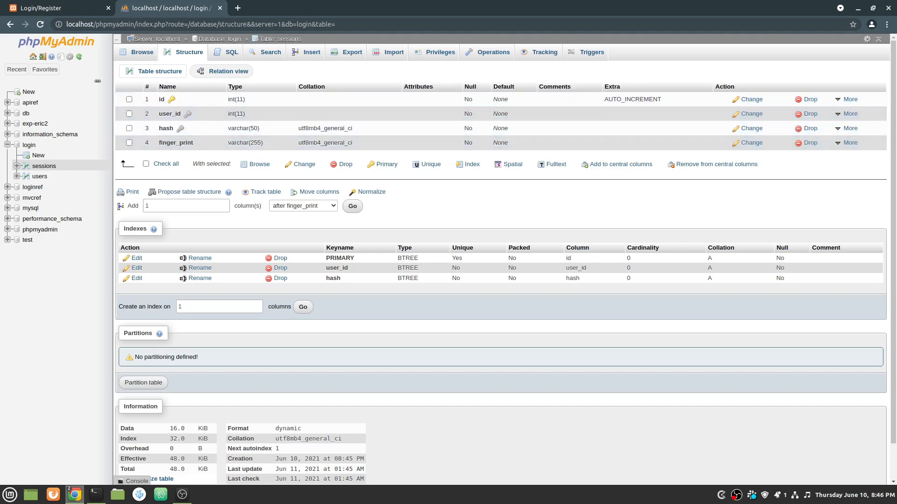
Start a new table named password_resets in the login database, with an auto-incrementing primary key column named id.
key(alt+Tab)
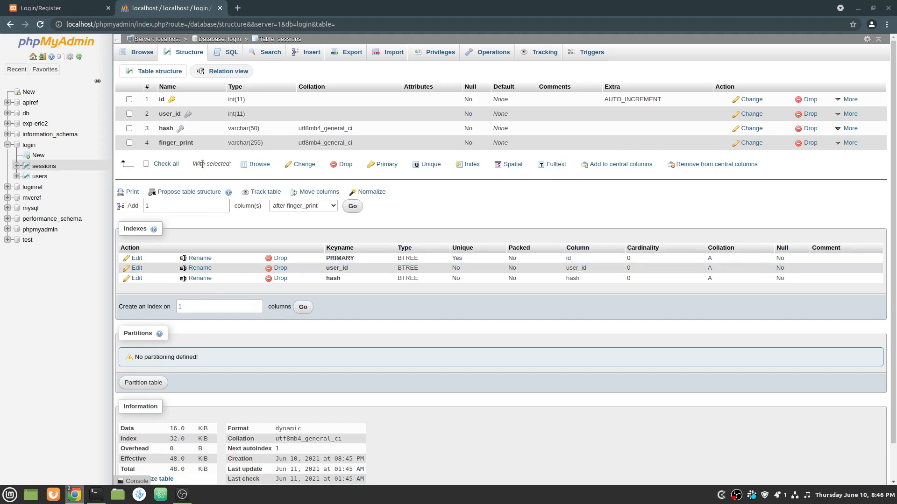
click(39, 156)
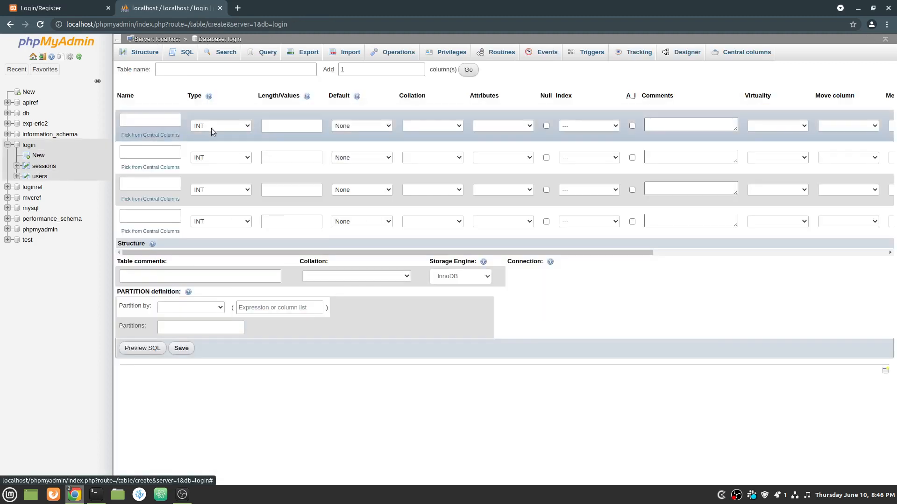
click(206, 69)
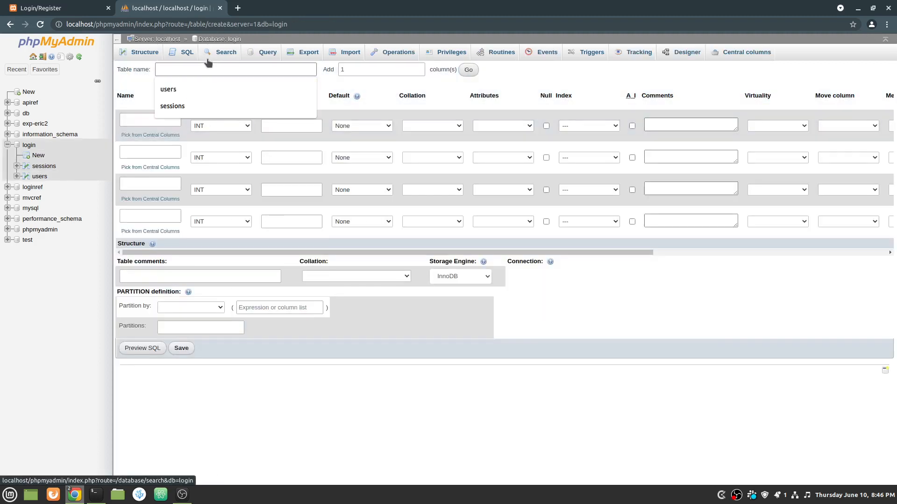
text(passwor)
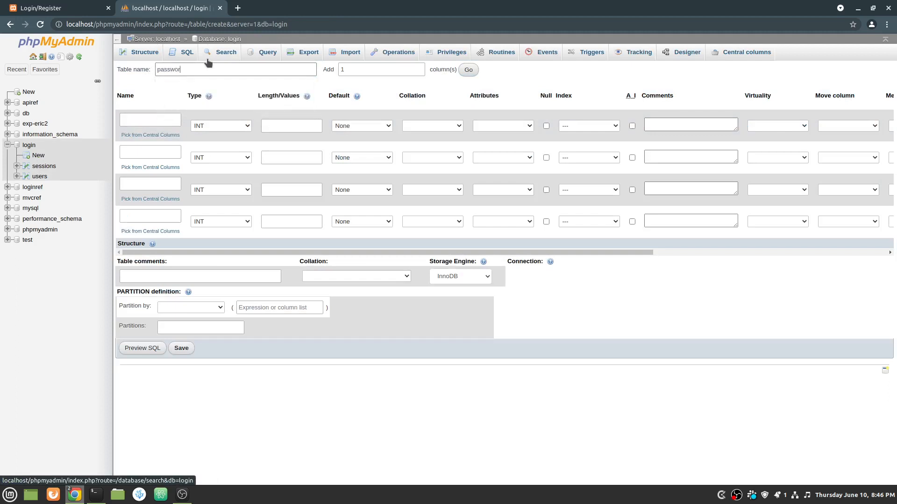
text(d_resets)
click(176, 118)
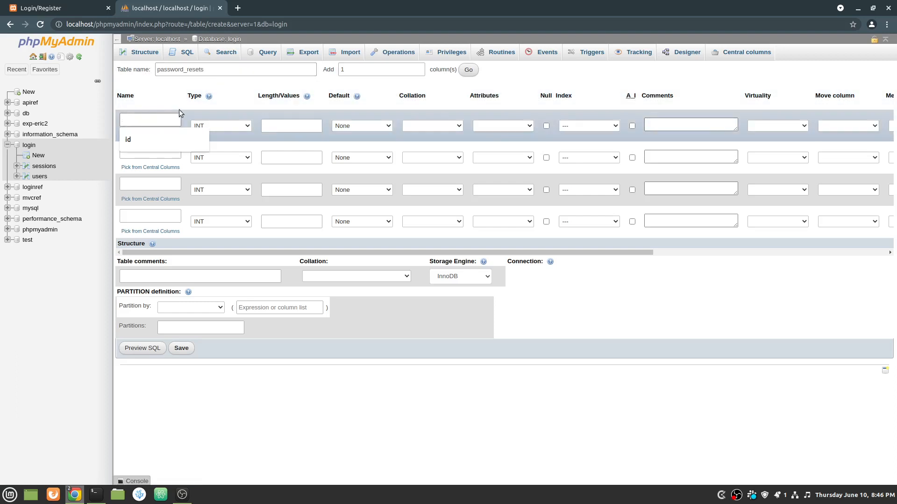
text(id)
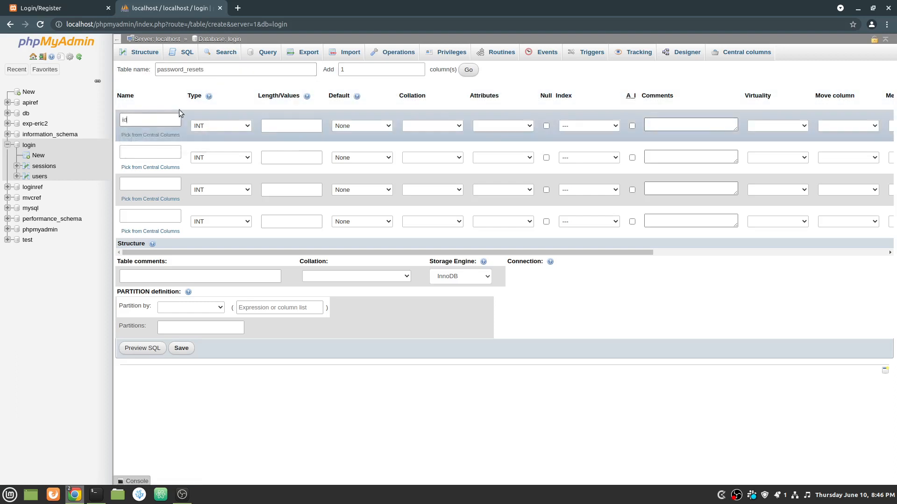
click(632, 125)
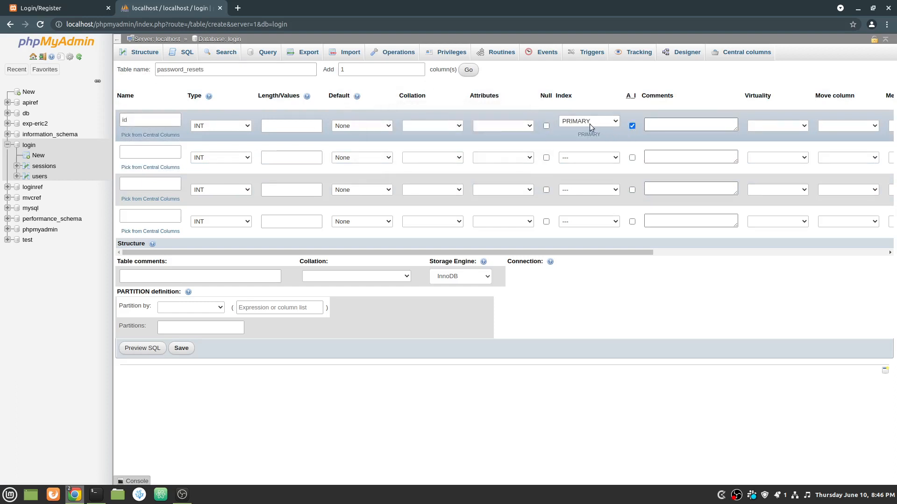
Define the second column of the password_resets table as created_at, type DATETIME, allowing NULL values.
click(169, 155)
click(169, 153)
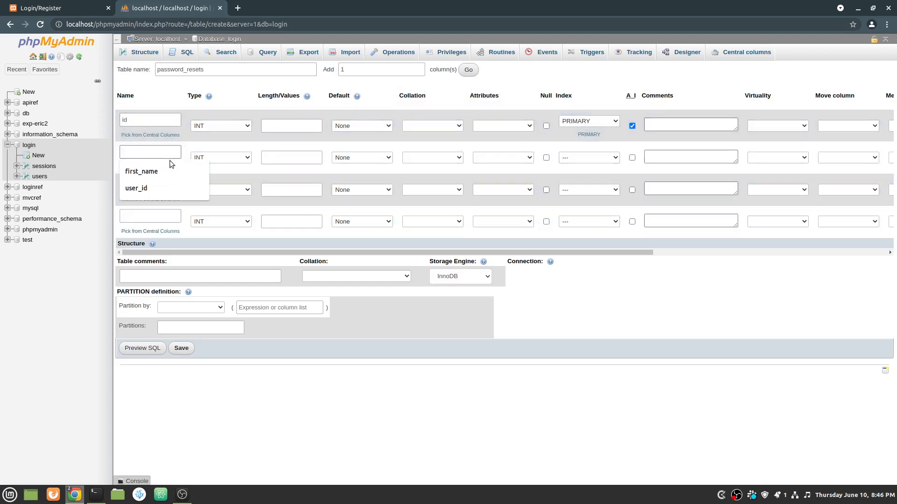
text(created_at)
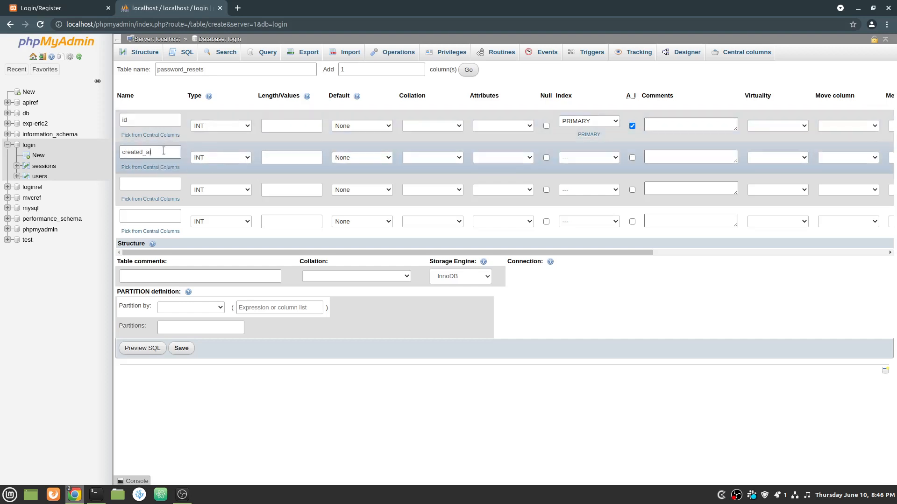
click(217, 158)
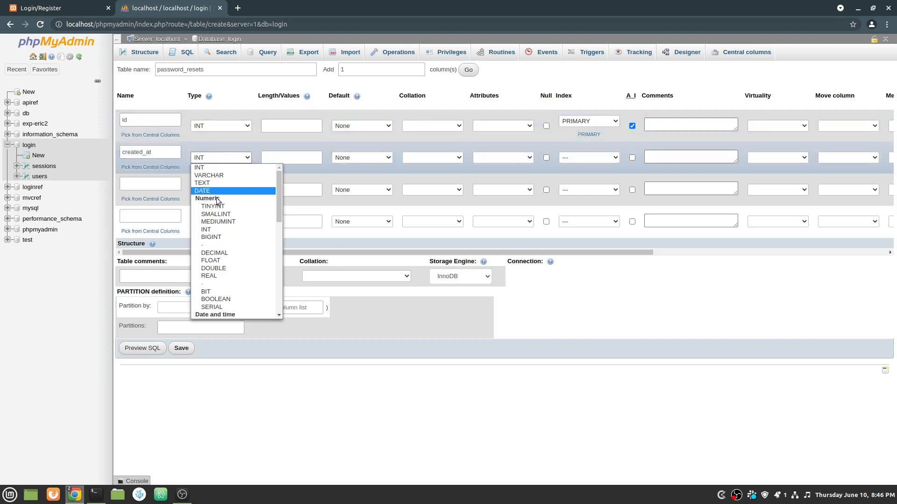
scroll(216, 202, down, 3)
scroll(216, 206, down, 1)
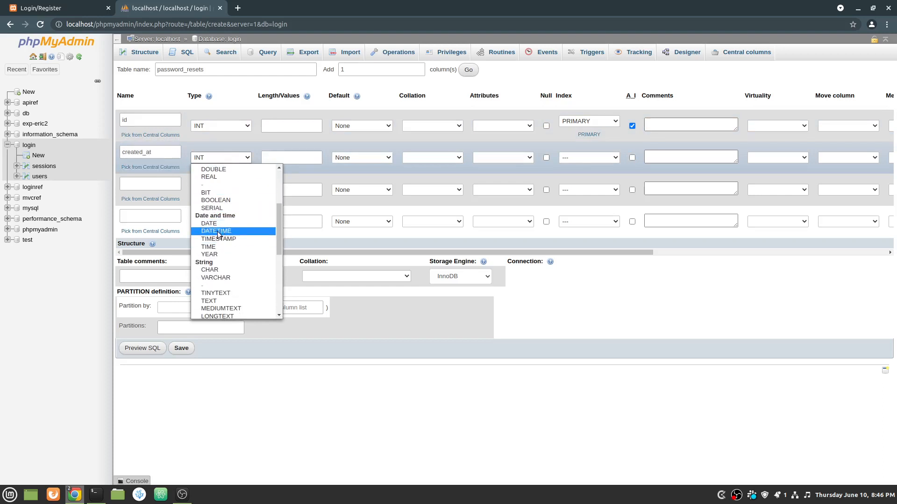
click(218, 231)
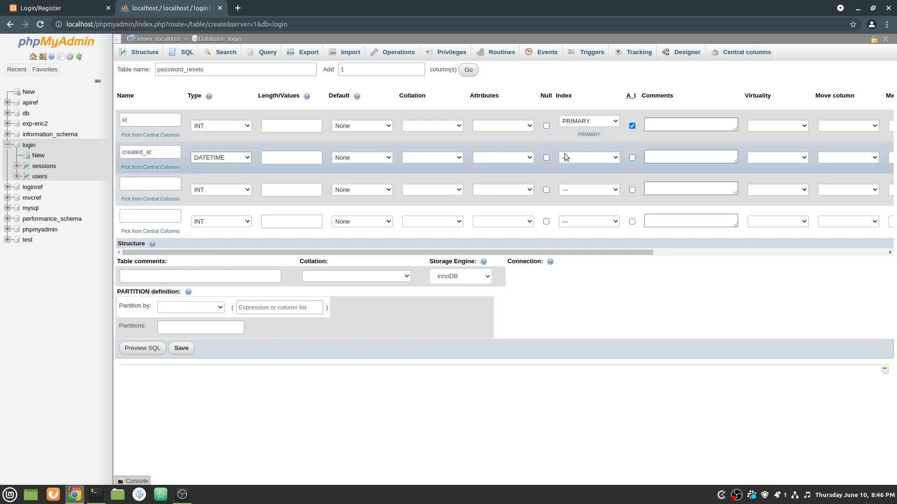
click(546, 158)
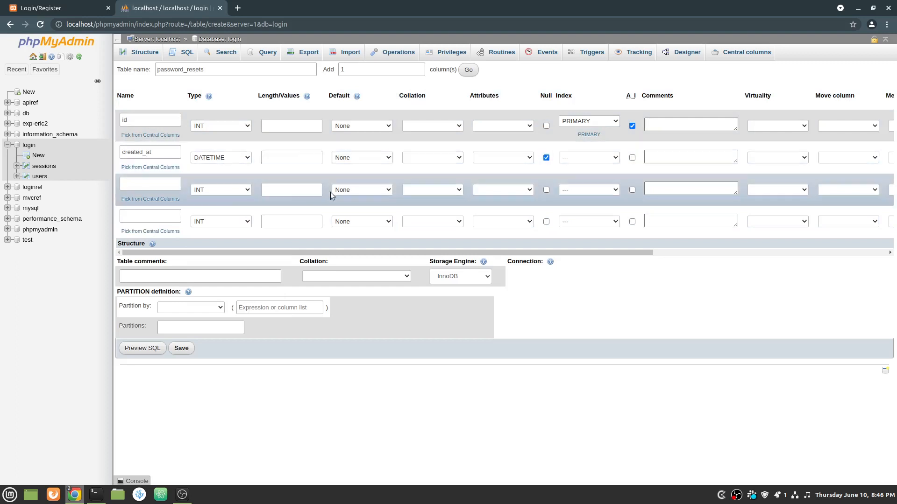
Name the third column of the password_resets table user_id.
click(145, 185)
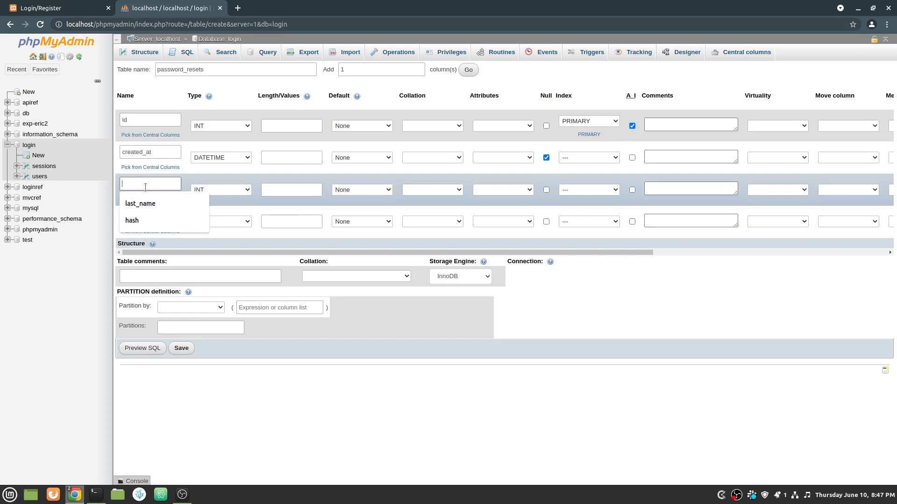
text(user_id)
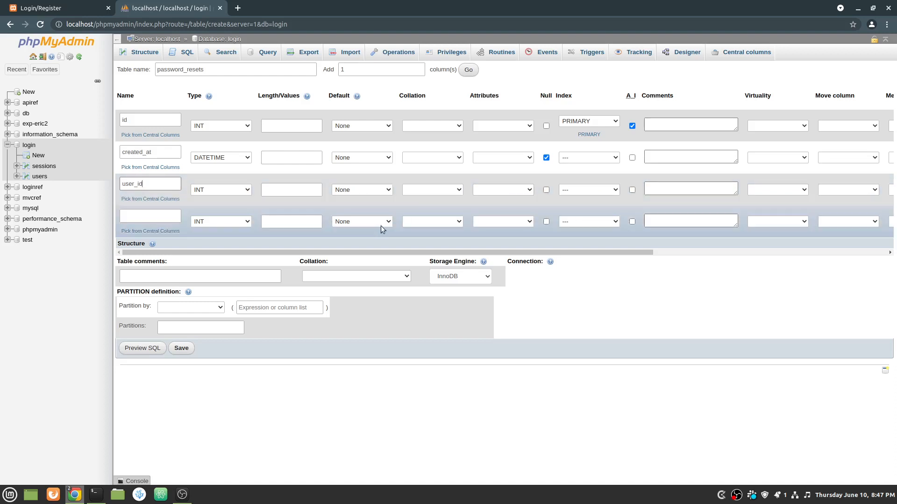
click(141, 217)
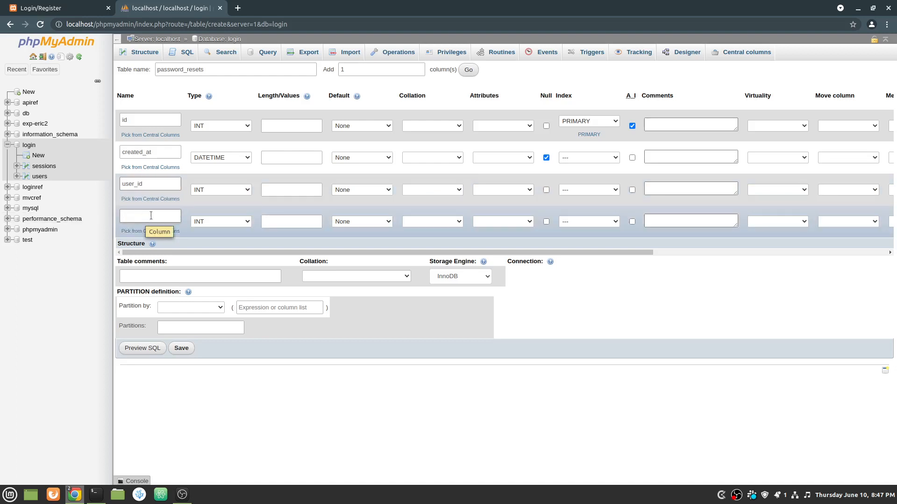
click(150, 184)
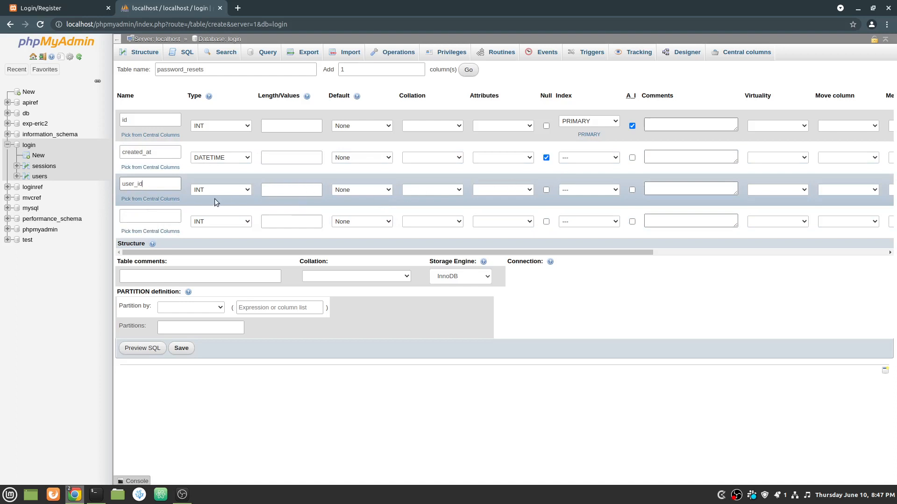
Define the fourth column as verify, type VARCHAR with length 255, and save the password_resets table.
click(161, 211)
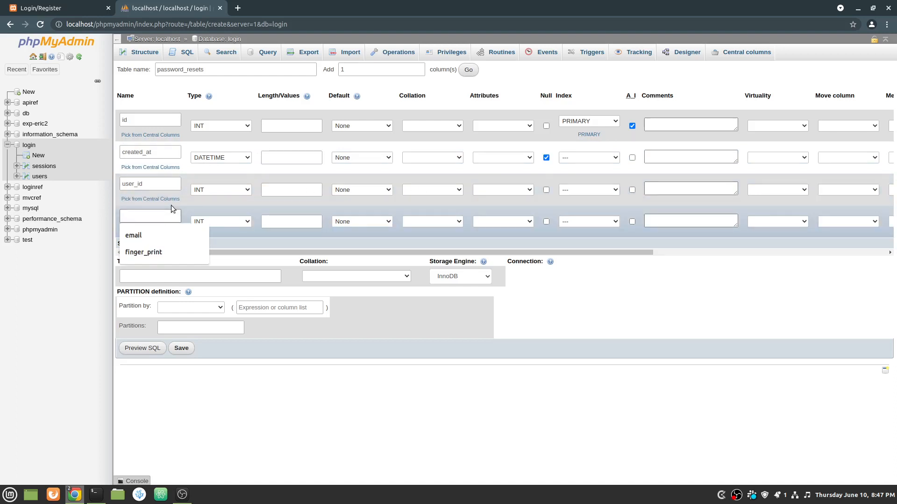
text(verify)
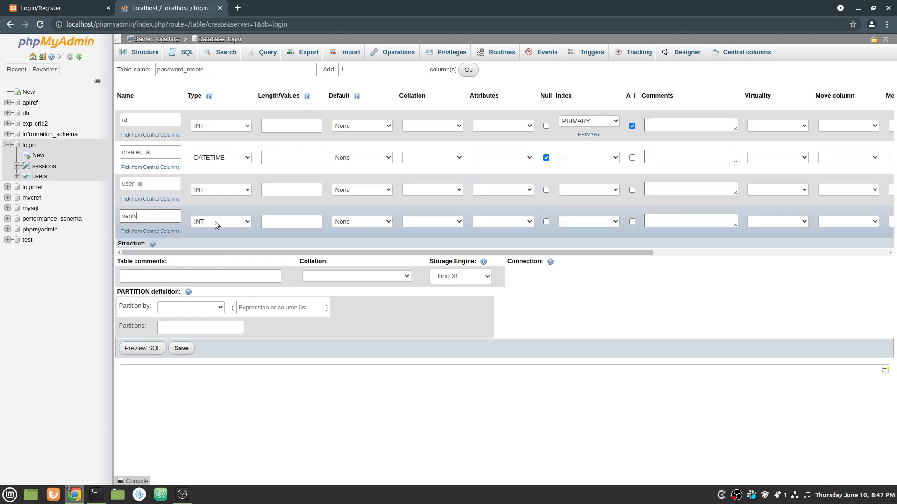
click(290, 225)
click(220, 221)
click(213, 235)
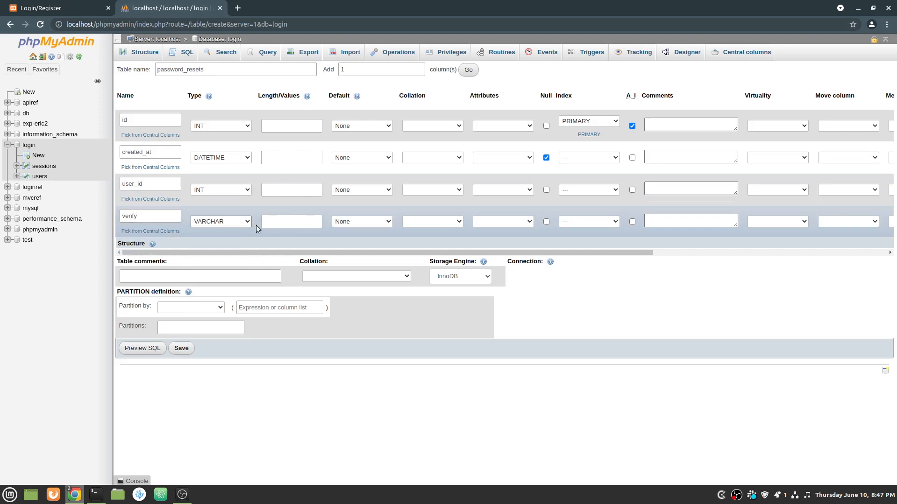
click(302, 222)
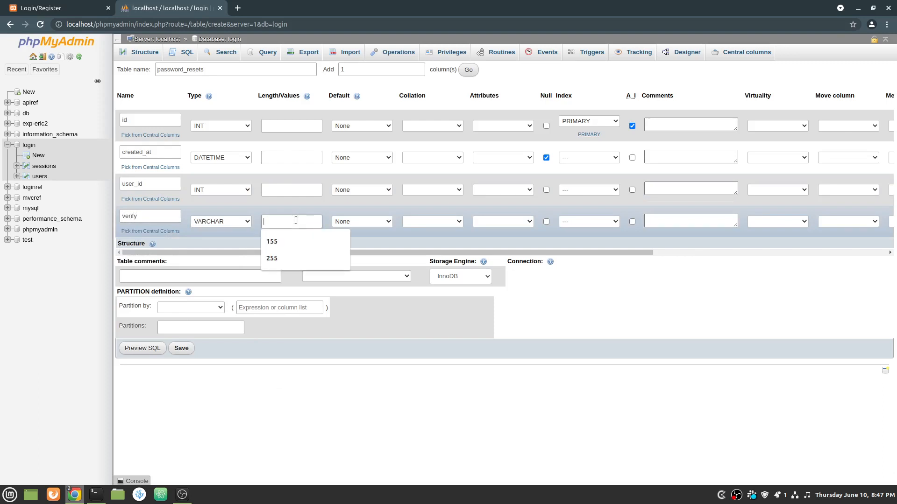
text(25)
click(321, 242)
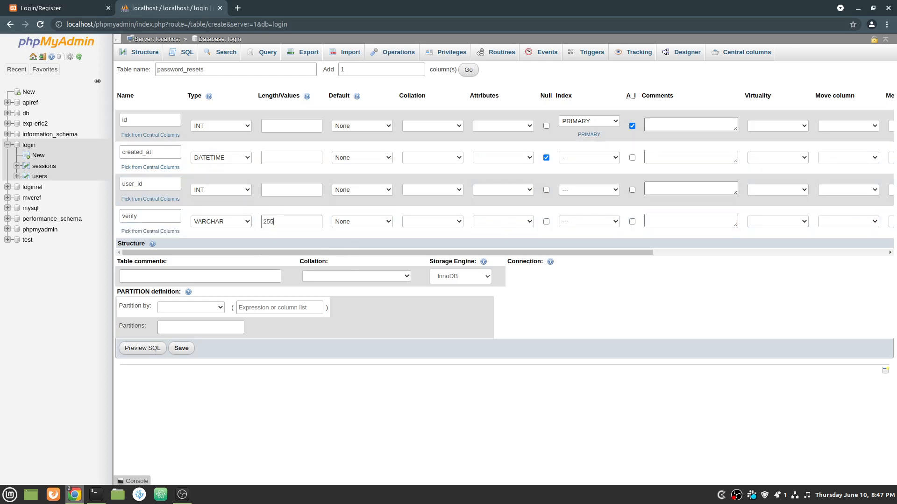
key(alt+Tab)
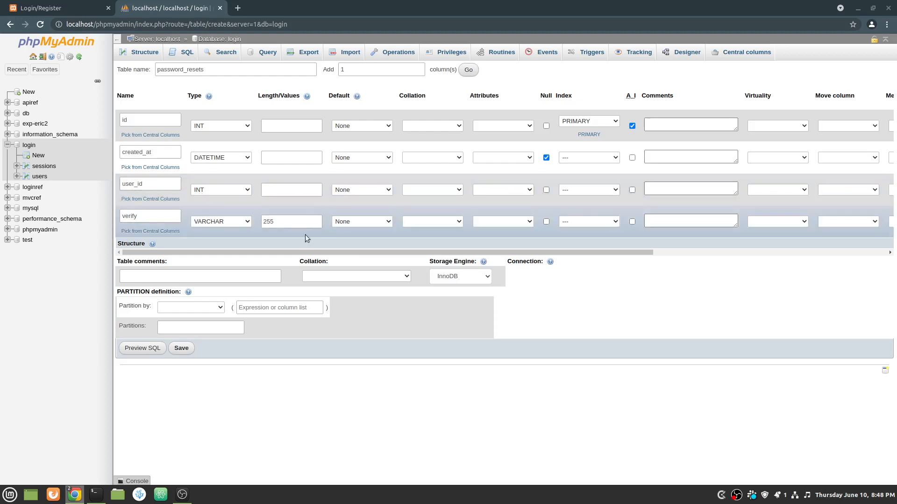
click(182, 349)
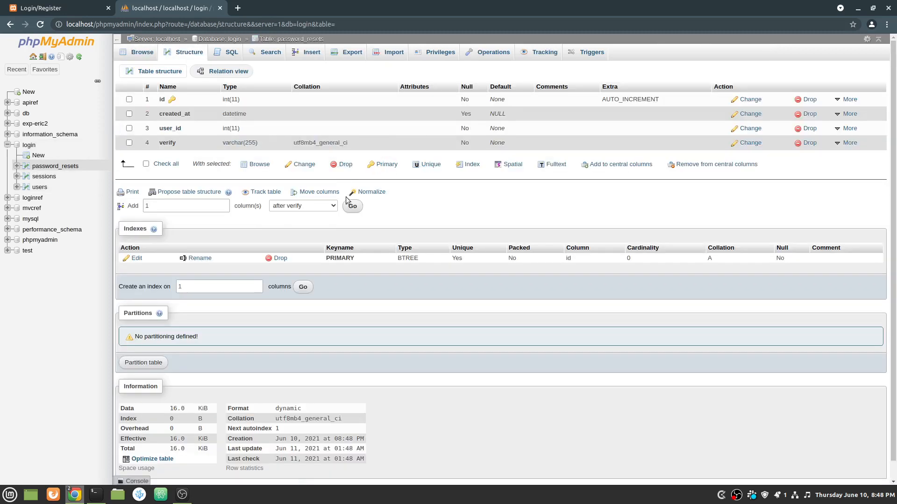
Review the columns of the users, sessions and password_resets tables in the login database.
scroll(390, 234, down, 1)
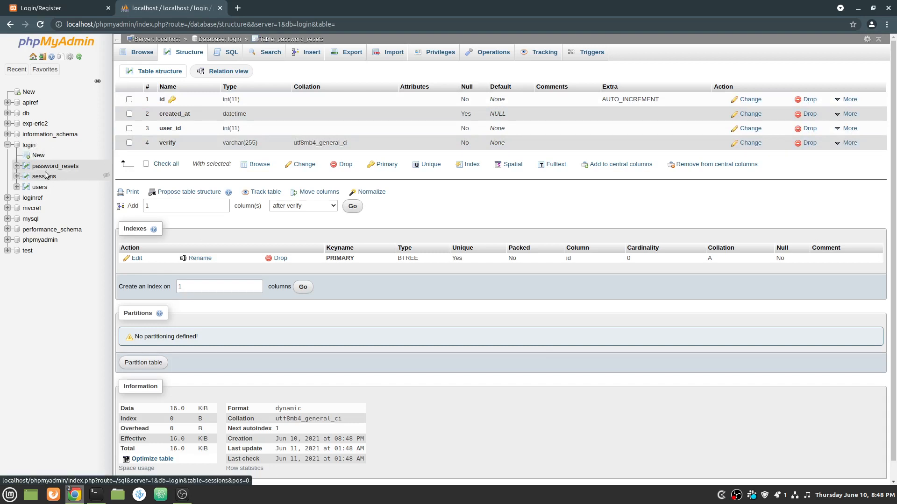
click(39, 187)
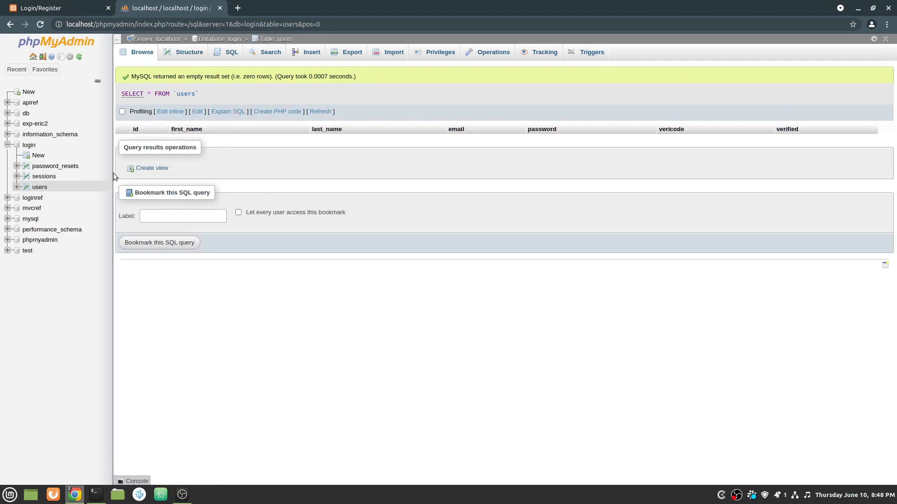
click(44, 177)
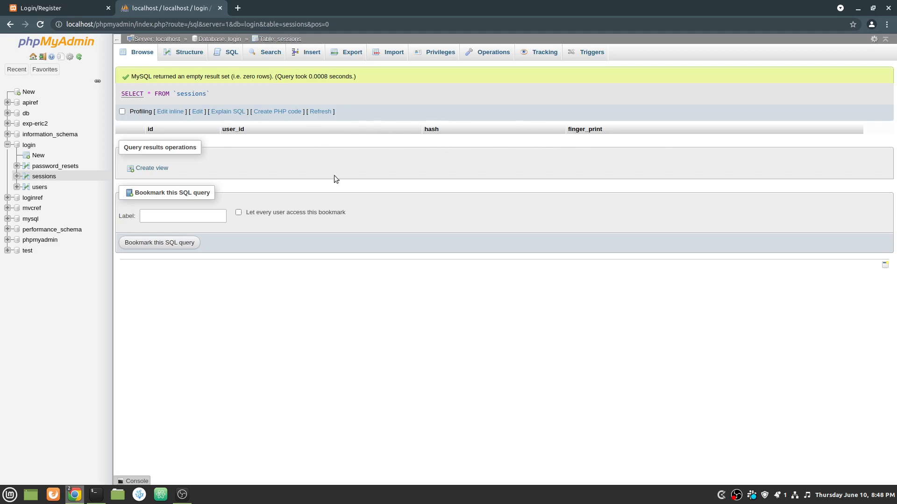
click(60, 167)
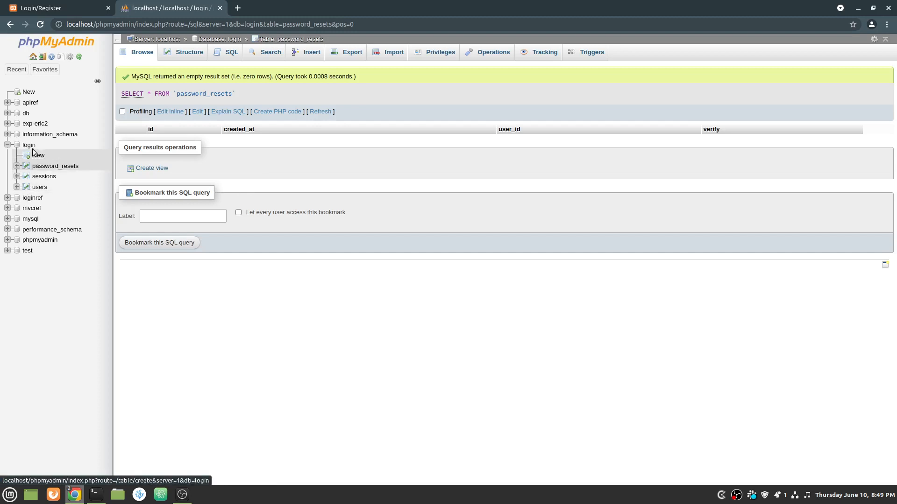
click(40, 187)
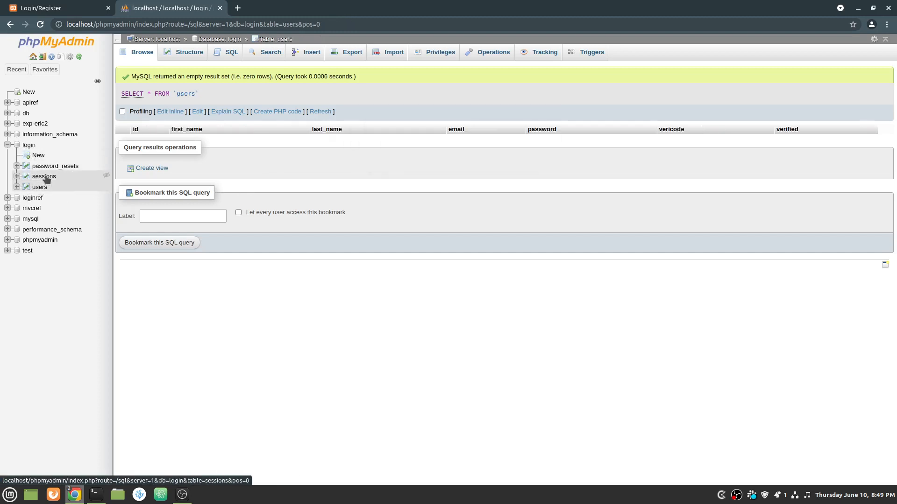
click(44, 176)
click(59, 166)
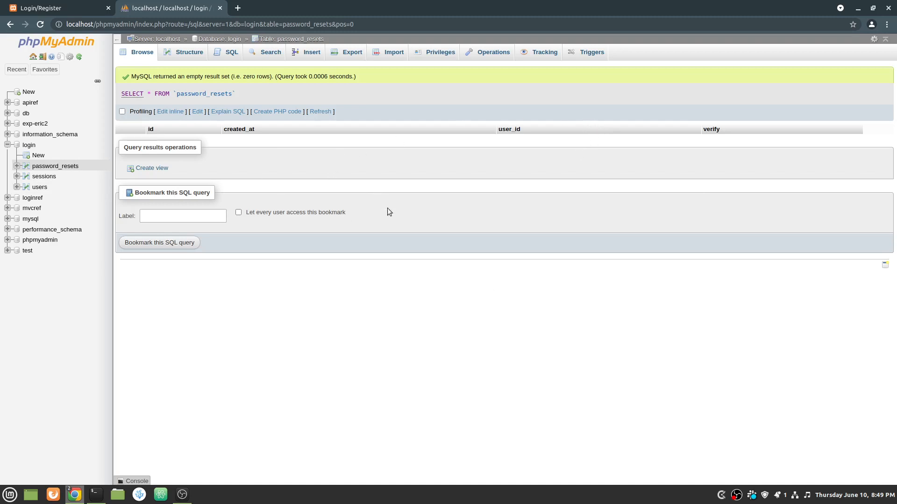
Switch to the terminal, clear it and start the MySQL client as root with /opt/lampp/bin/mysql -u root.
key(ctrl+alt+Right)
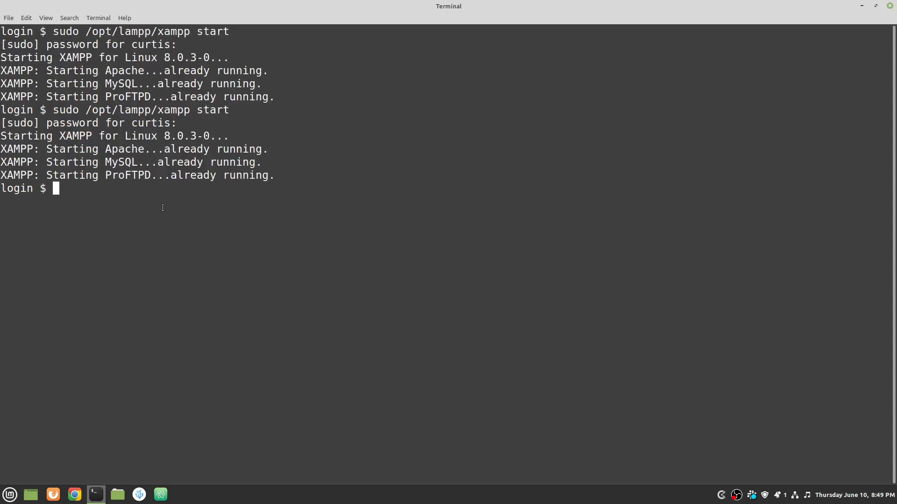
text(clear)
key(Return)
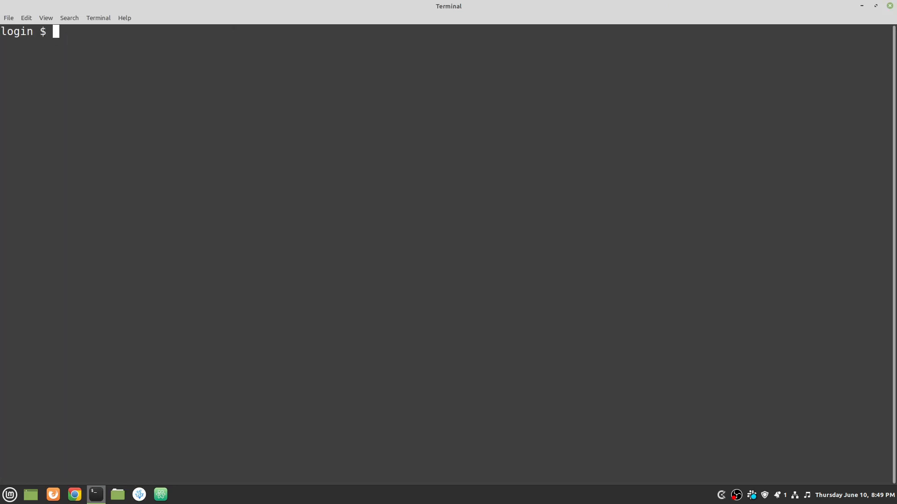
text(/opt/lampp)
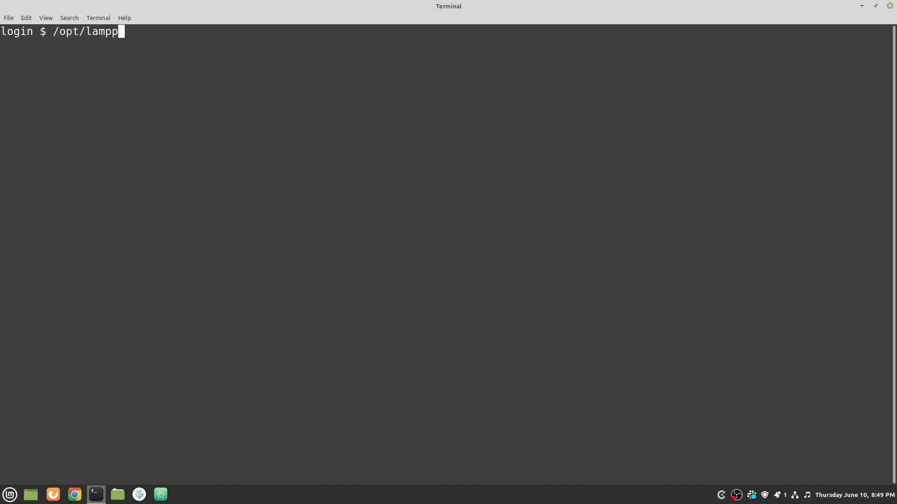
text(/bin/mysql )
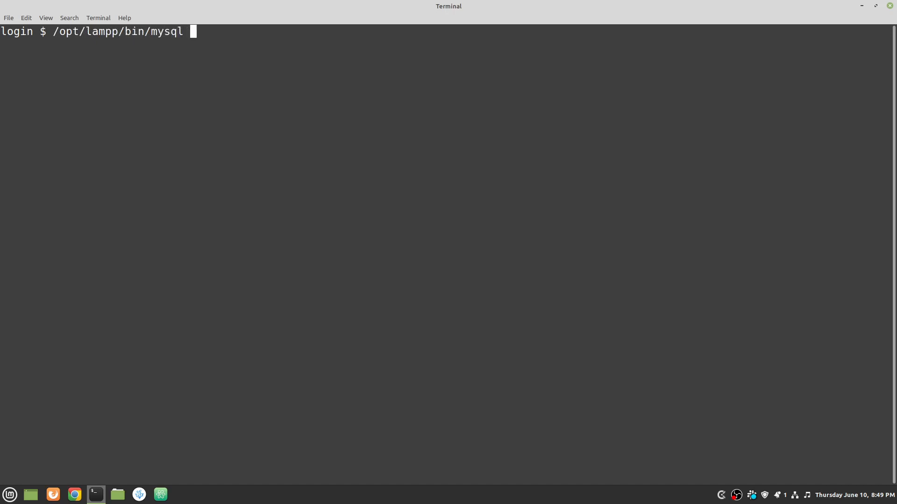
text(-u root)
key(Return)
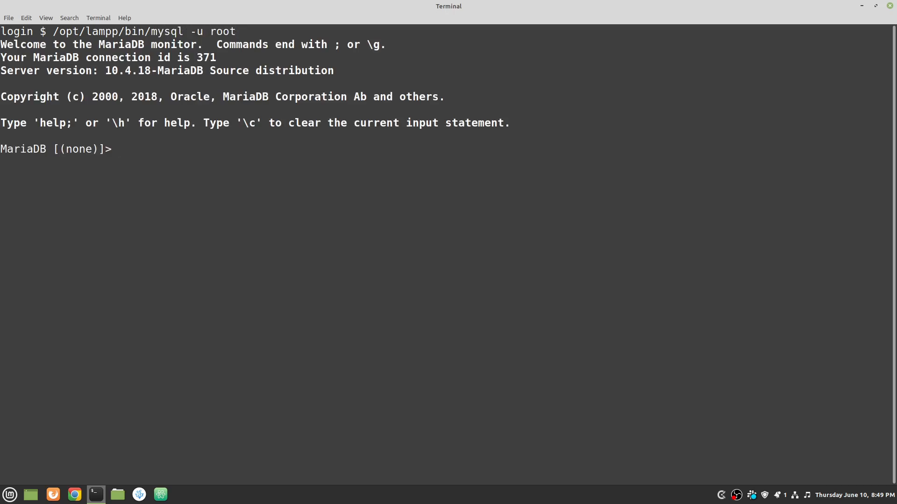
text(show databese)
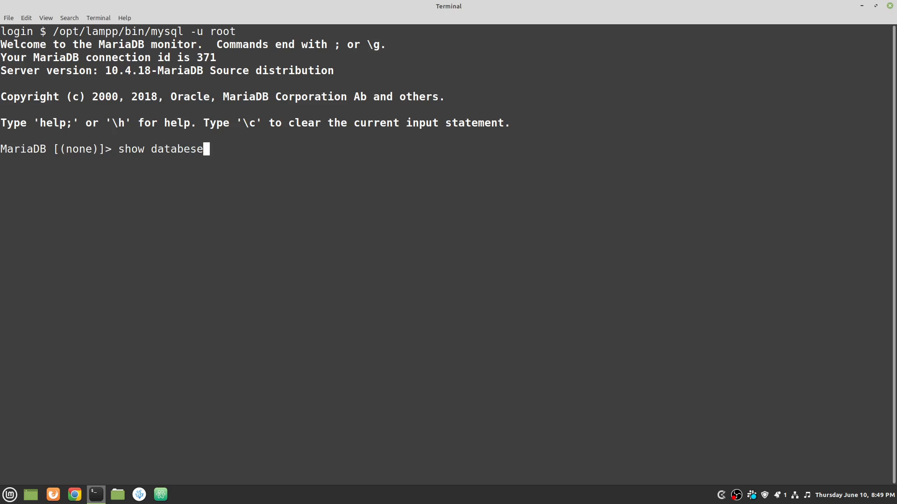
text(s;)
key(Return)
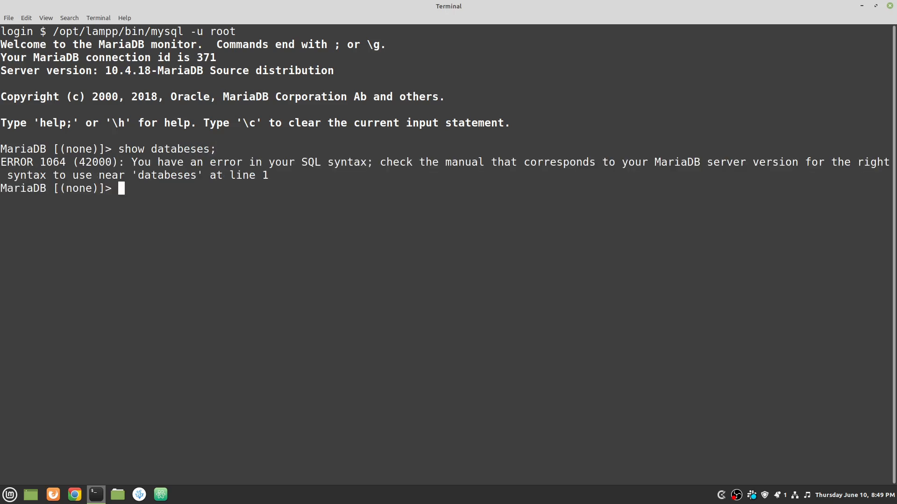
List the server's databases with SHOW DATABASES; and highlight the login entry in the output.
text(SHOW DATABASES;)
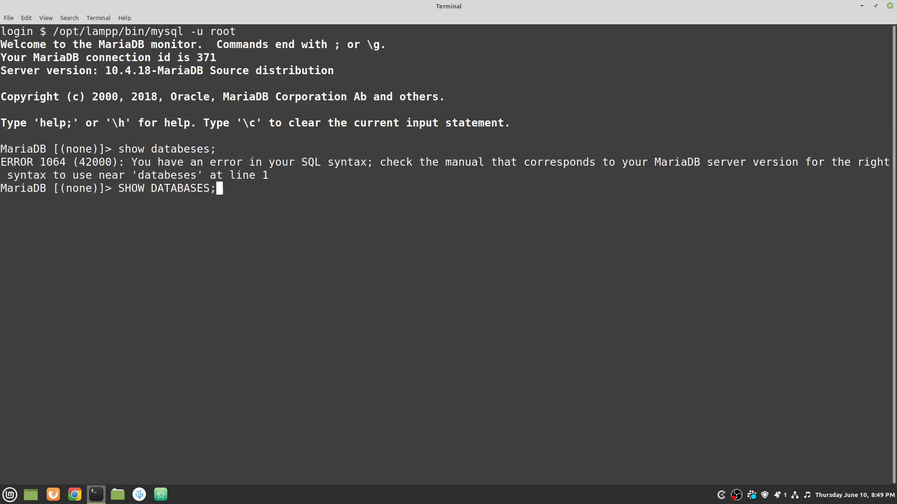
key(Return)
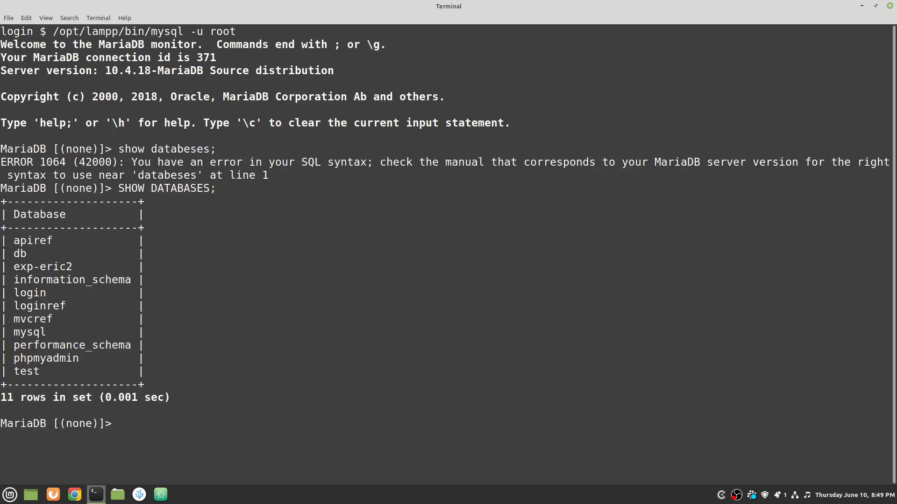
double_click(29, 293)
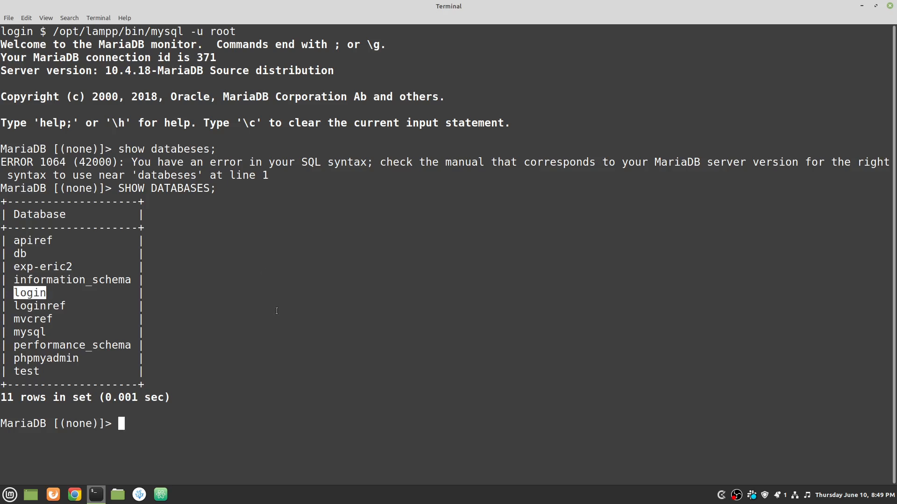
Select the login database with use login, list its tables with SHOW TABLES; and highlight the password_resets and sessions entries.
text(use login)
key(Return)
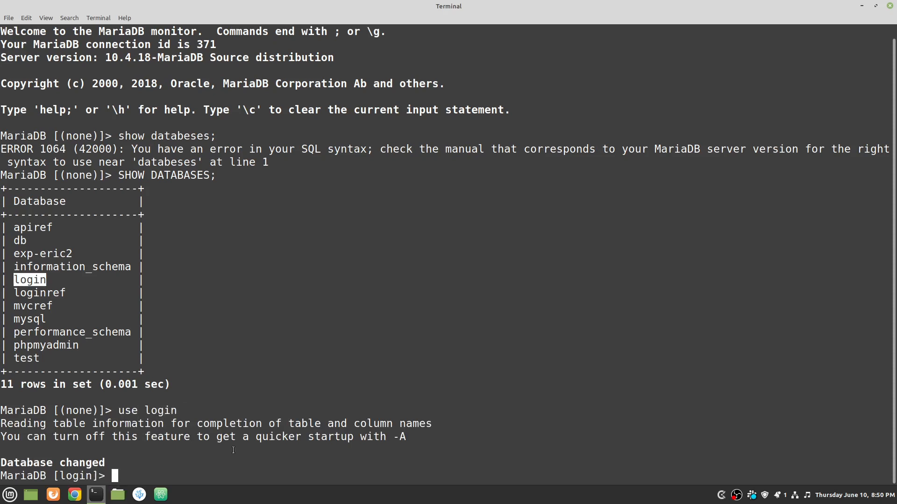
text(SHOW TABLES;)
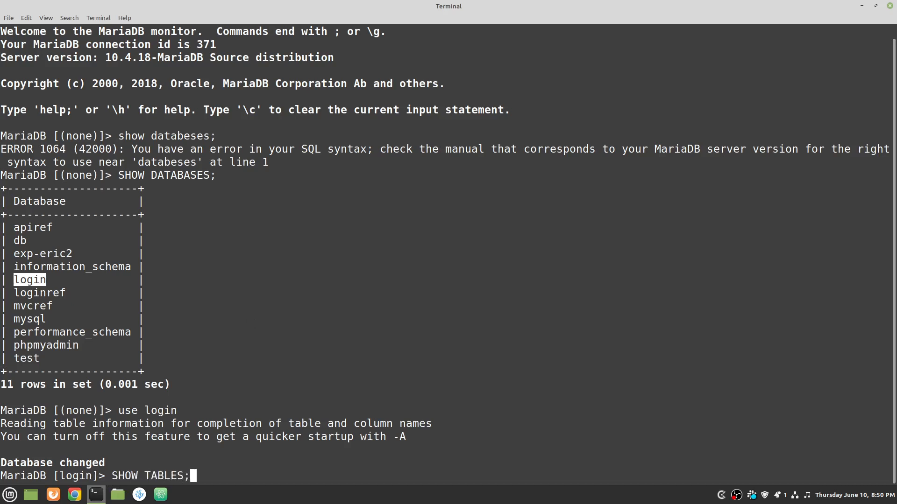
key(Return)
click(62, 397)
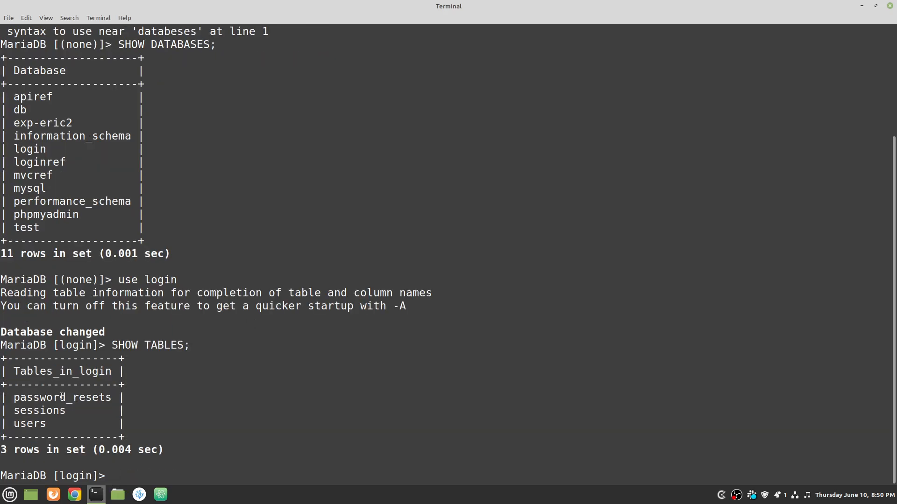
double_click(62, 396)
double_click(44, 412)
click(171, 460)
Describe the users table with DESCRIBE users; and inspect its fields, the email key and the default of verified.
text(DESCRIBE users;)
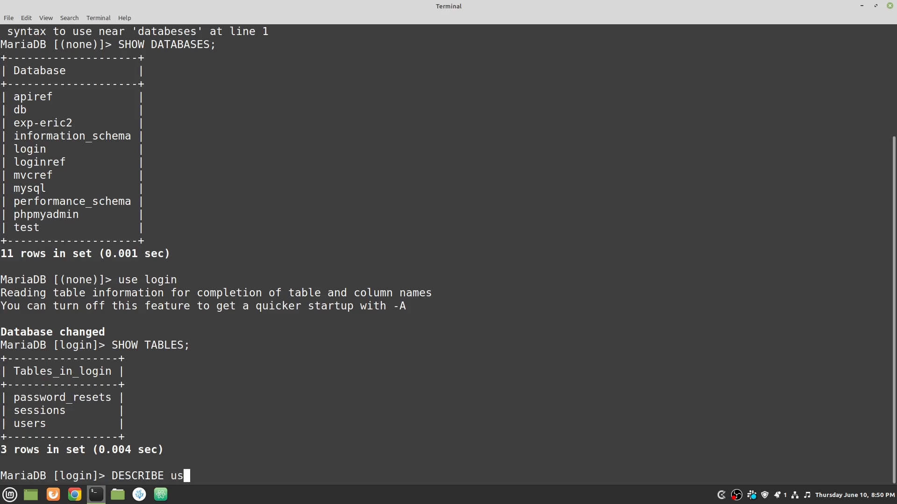
key(Return)
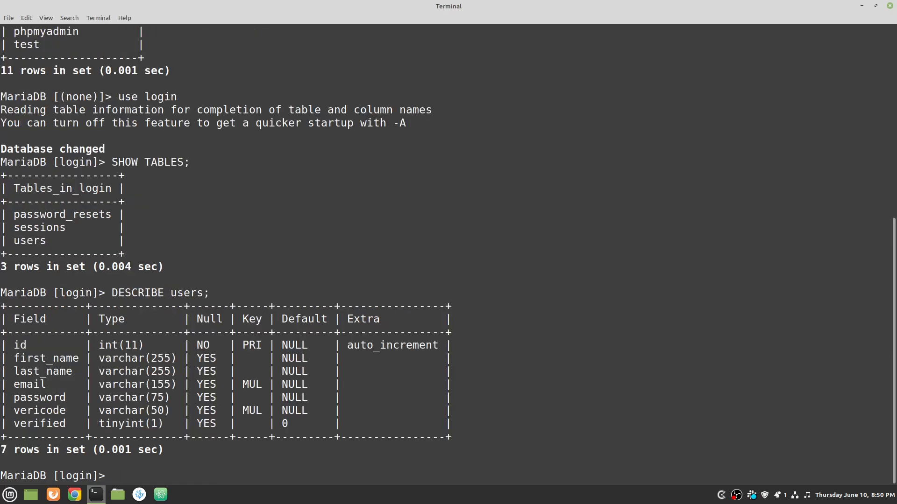
drag(14, 358, 20, 423)
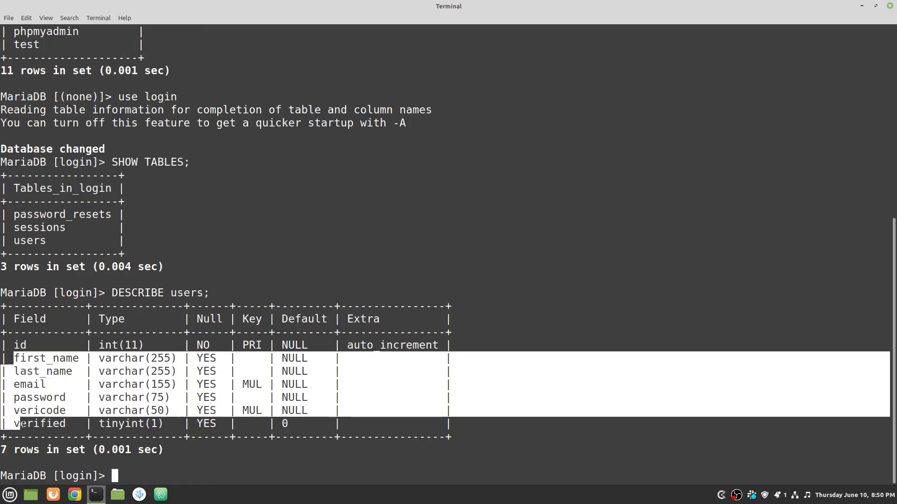
click(245, 375)
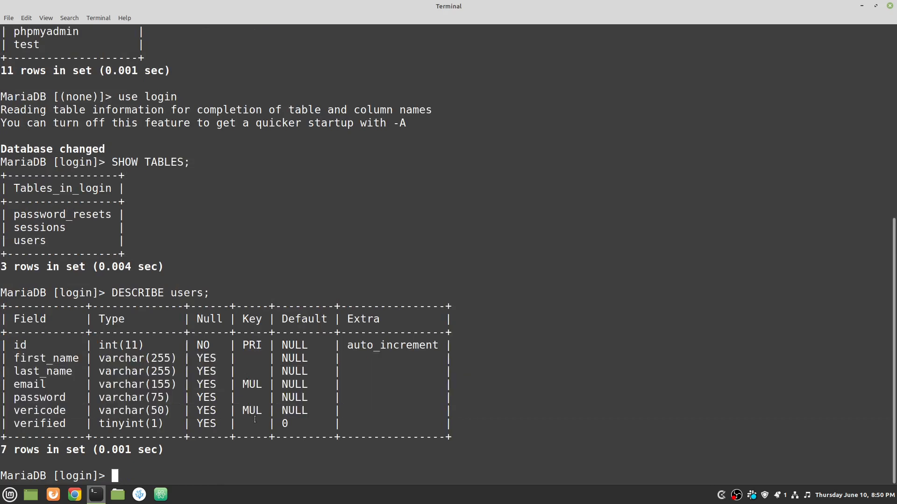
double_click(252, 385)
click(262, 386)
drag(295, 436, 266, 423)
double_click(289, 427)
double_click(283, 425)
click(304, 464)
Exit the MySQL client and clear the terminal.
text(exit)
key(Return)
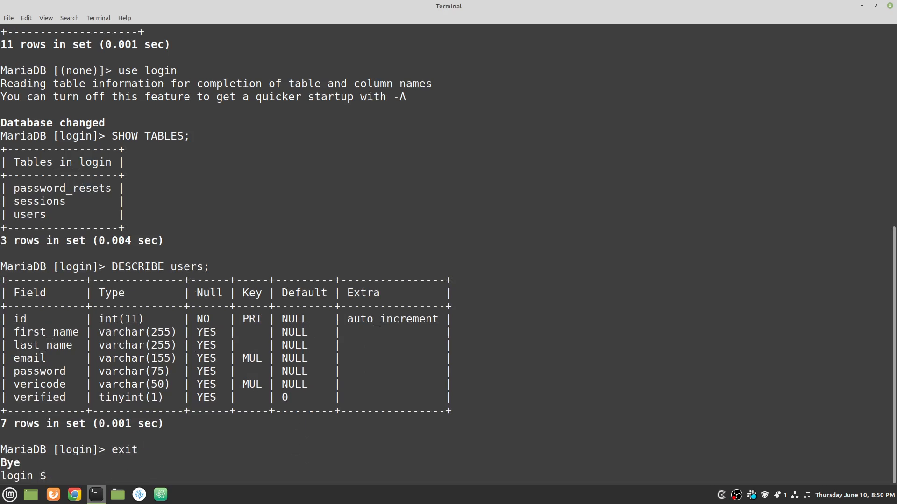
text(clear)
key(Return)
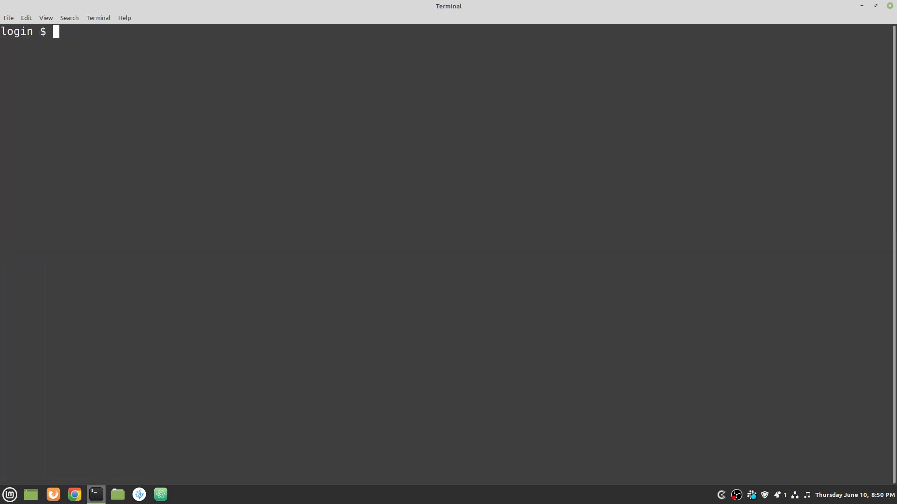
Switch back to the browser showing the password_resets table in phpMyAdmin.
key(ctrl+alt+Left)
key(ctrl+alt+Left)
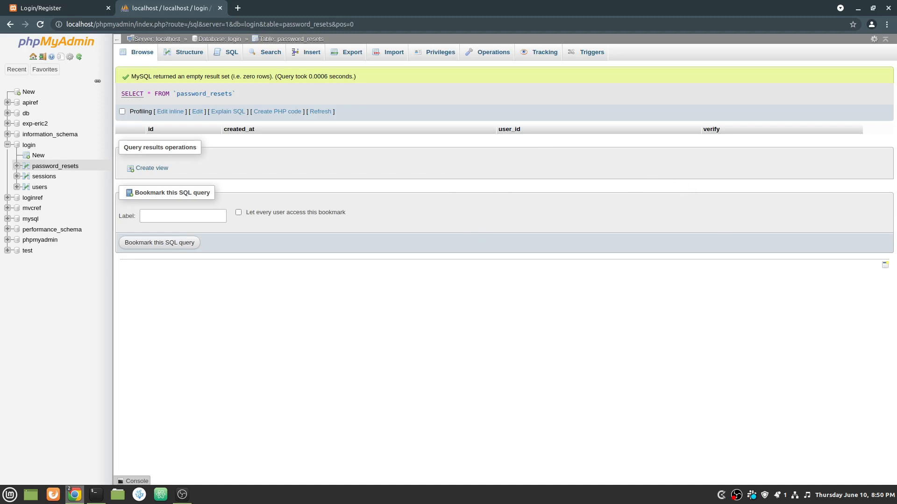
key(alt+Tab)
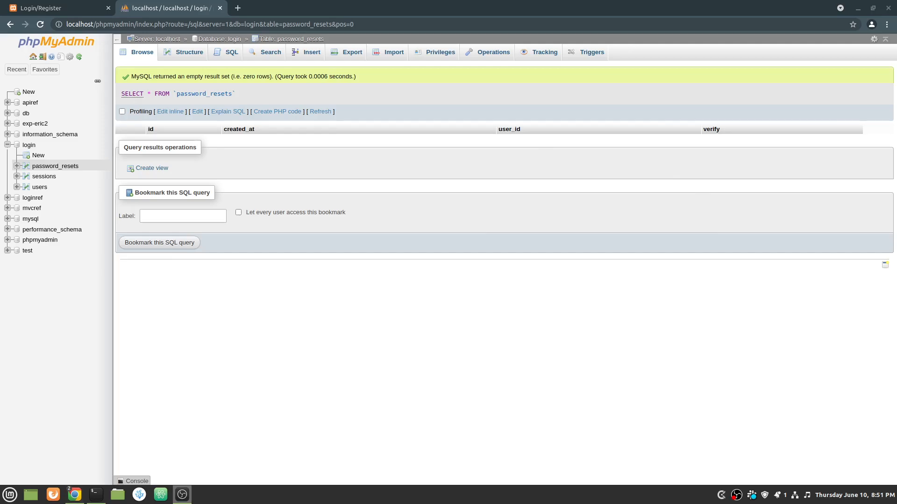